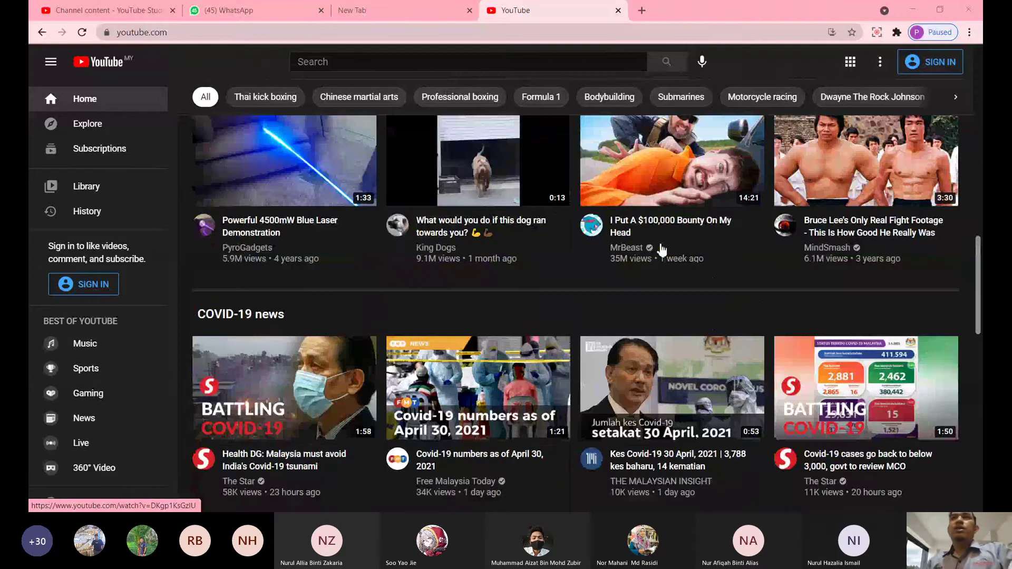
{"action": "scroll", "coordinate": [663, 249], "scroll_direction": "up", "scroll_amount": 4}
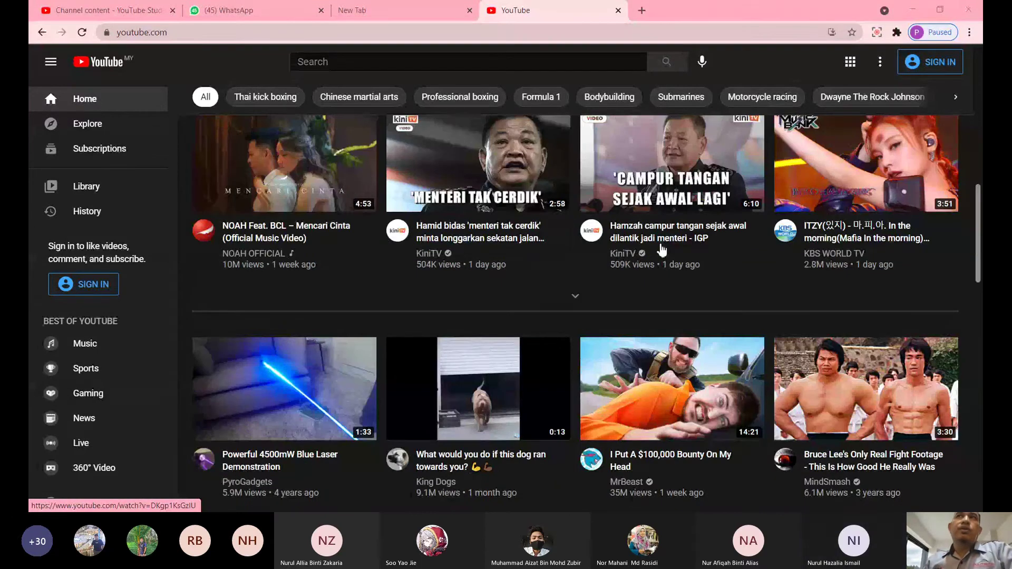
{"action": "scroll", "coordinate": [663, 250], "scroll_direction": "down", "scroll_amount": 5}
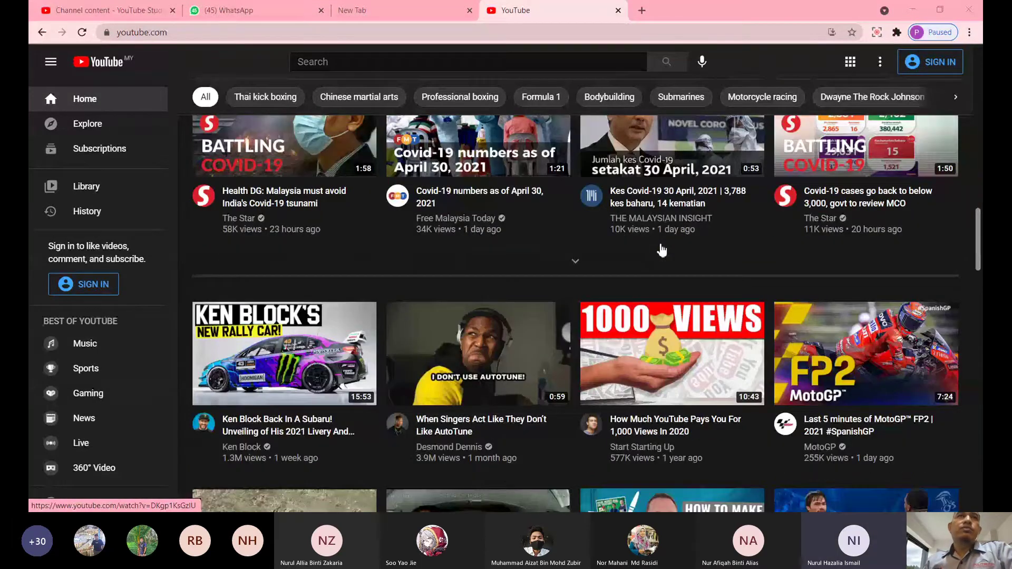
{"action": "scroll", "coordinate": [583, 292], "scroll_direction": "up", "scroll_amount": 1}
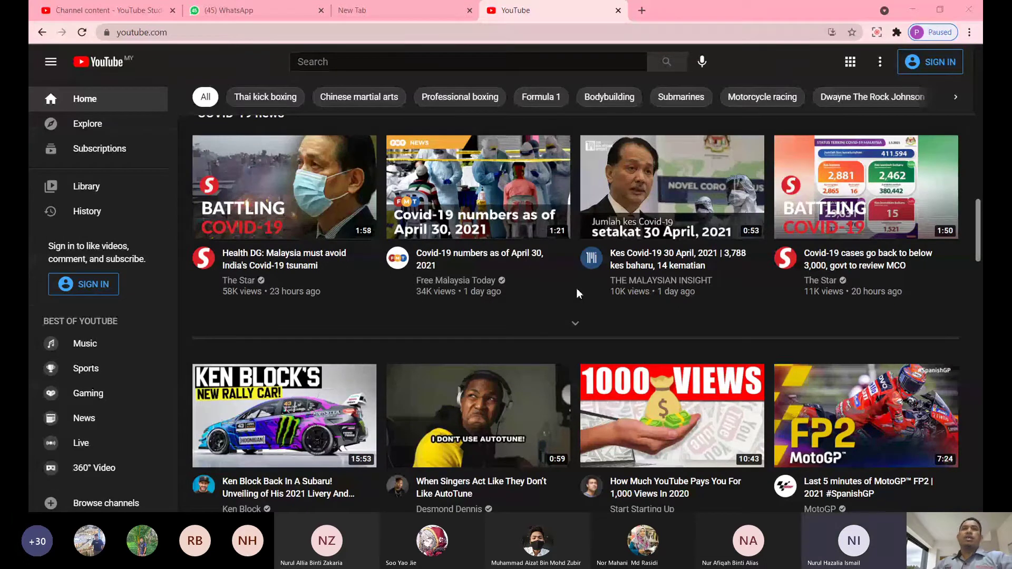
Sign in to YouTube by choosing one of the saved Google accounts.
{"action": "left_click", "coordinate": [923, 62]}
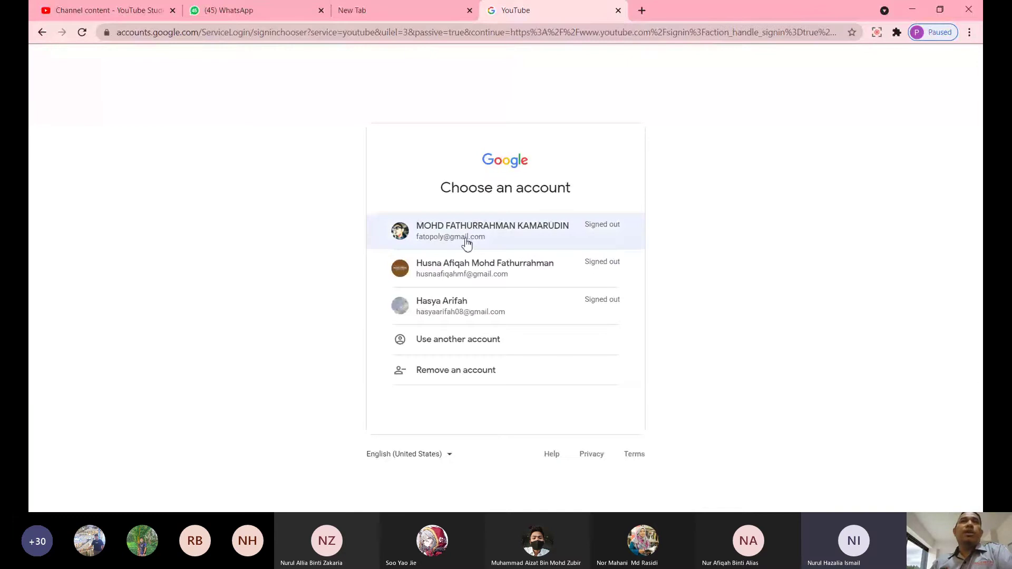
{"action": "left_click", "coordinate": [465, 238]}
{"action": "left_click", "coordinate": [597, 345]}
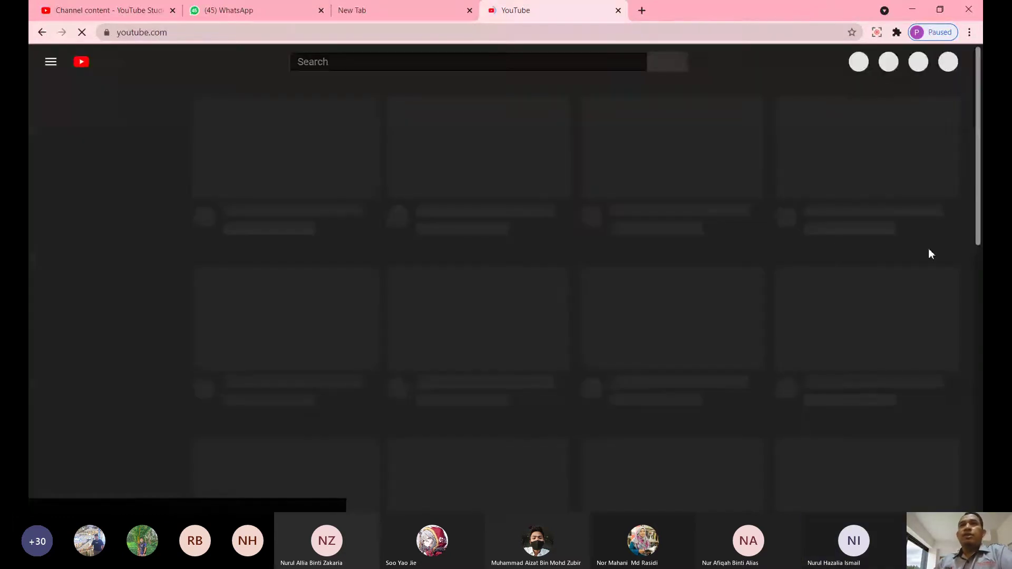
Start a new video upload and choose the file VID TFDS.mp4 from the LAPORAN PROJEK TFDS folder.
{"action": "mouse_move", "coordinate": [955, 163]}
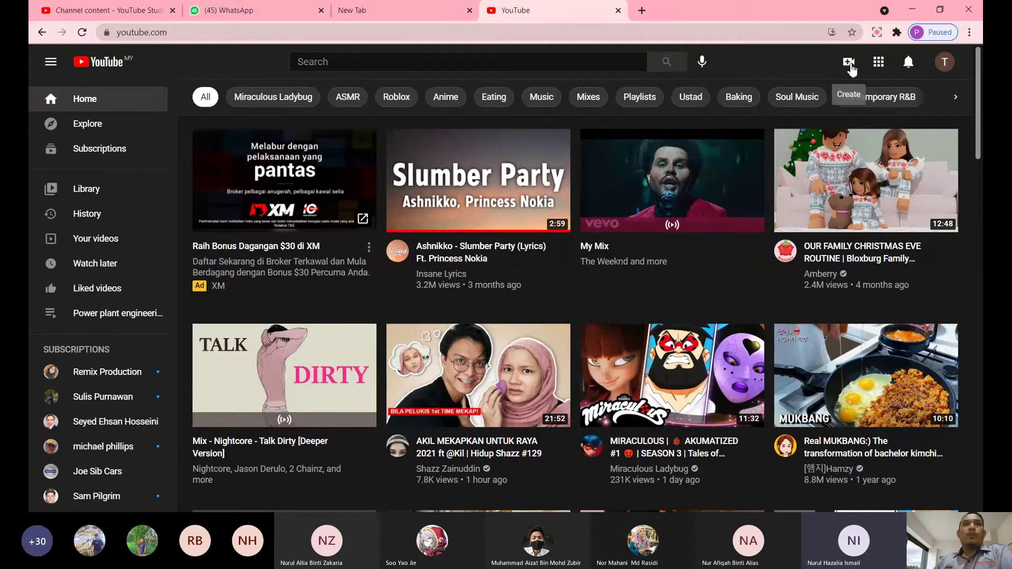
{"action": "scroll", "coordinate": [826, 101], "scroll_direction": "right", "scroll_amount": 2}
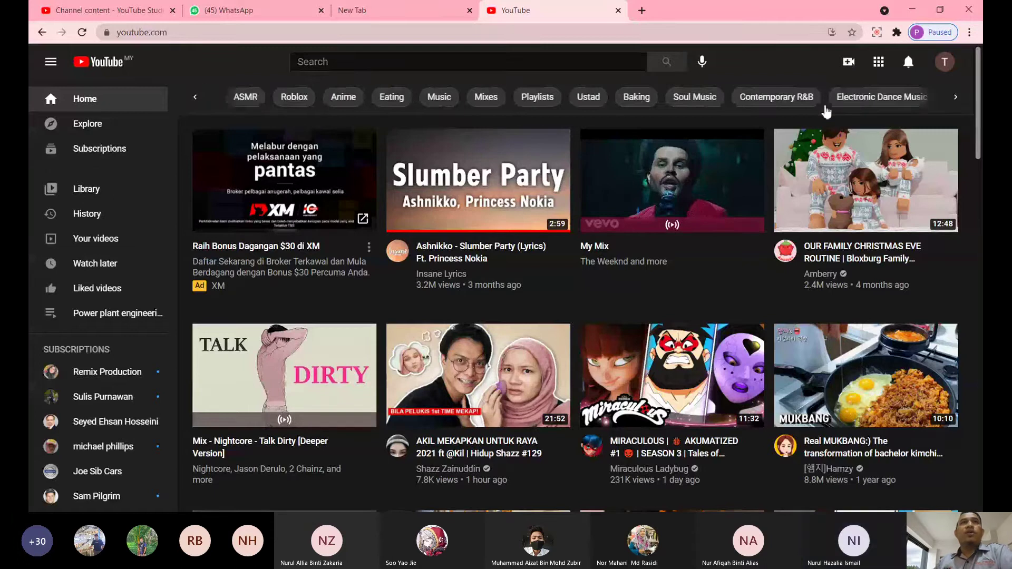
{"action": "scroll", "coordinate": [826, 106], "scroll_direction": "left", "scroll_amount": 2}
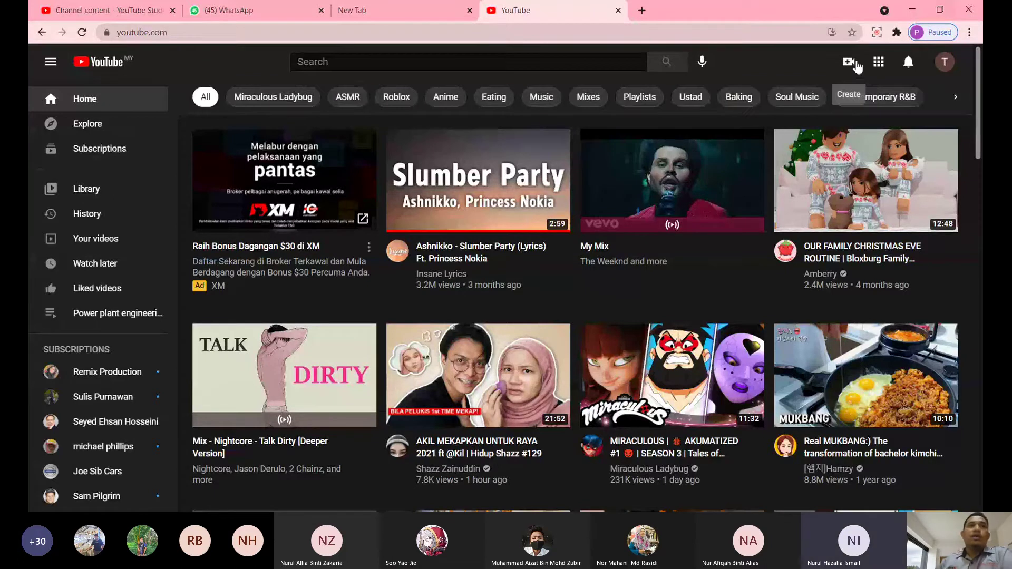
{"action": "left_click", "coordinate": [849, 62]}
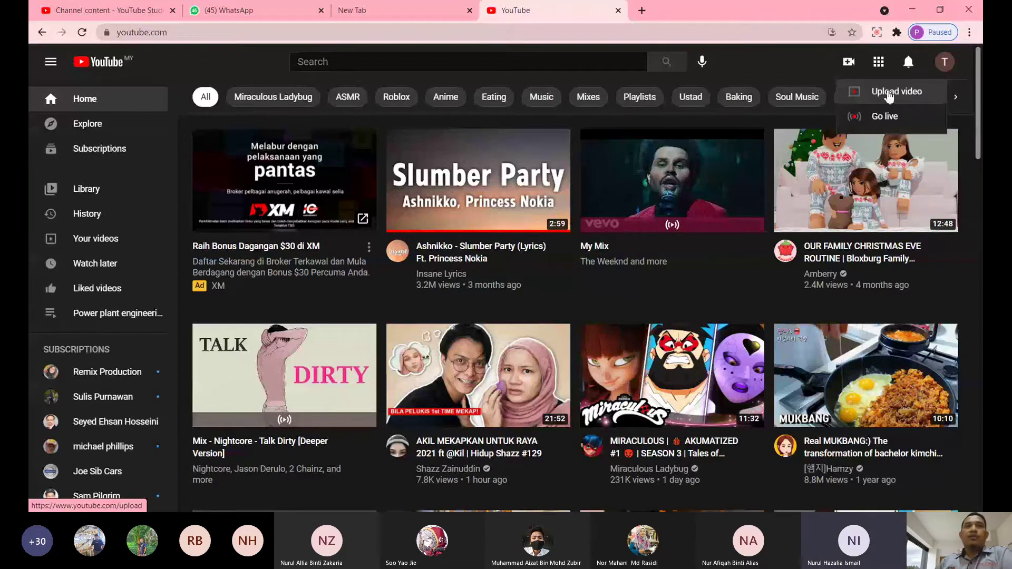
{"action": "left_click", "coordinate": [890, 95]}
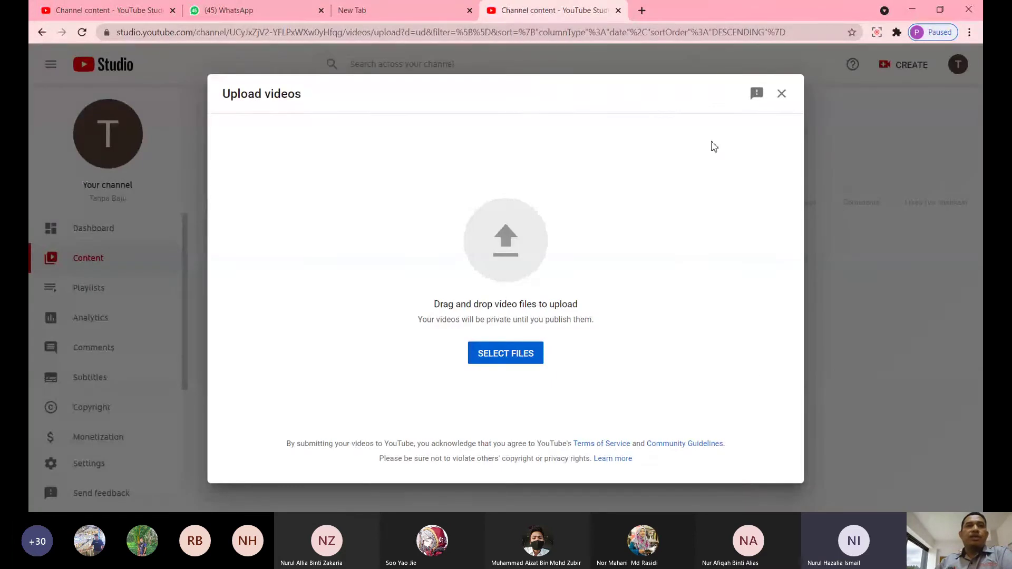
{"action": "left_click", "coordinate": [501, 354]}
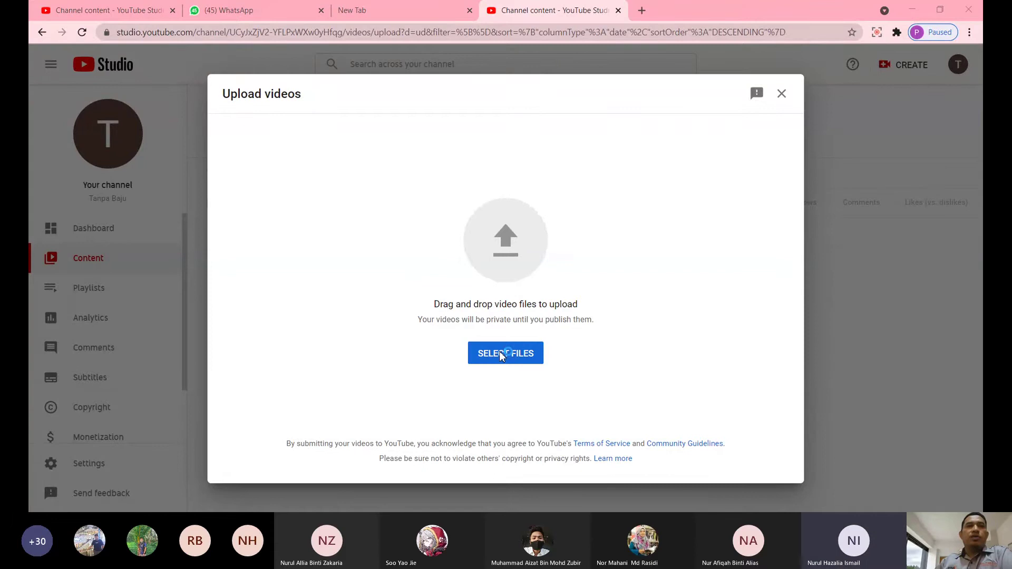
{"action": "scroll", "coordinate": [337, 327], "scroll_direction": "down", "scroll_amount": 2}
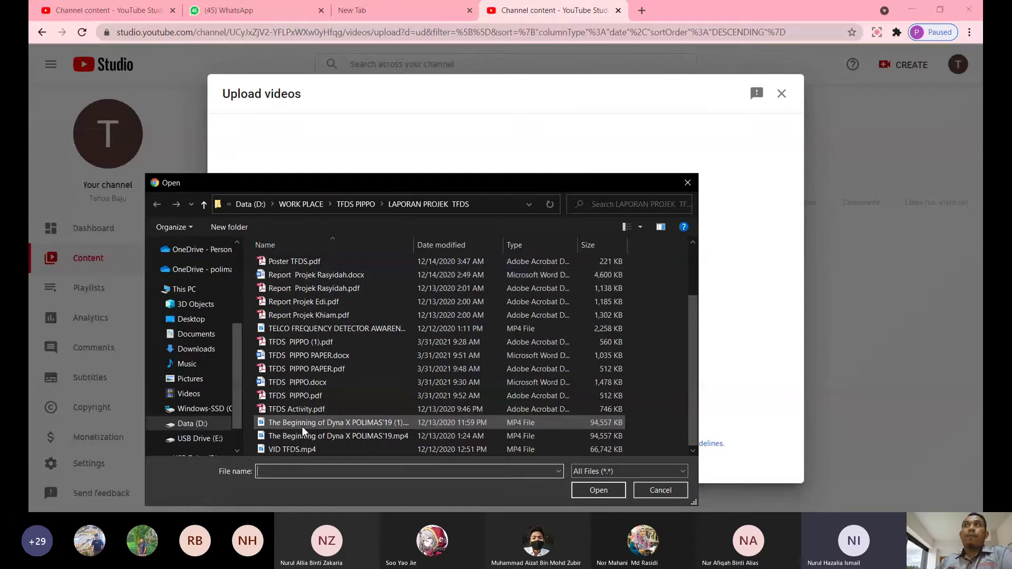
{"action": "double_click", "coordinate": [292, 449]}
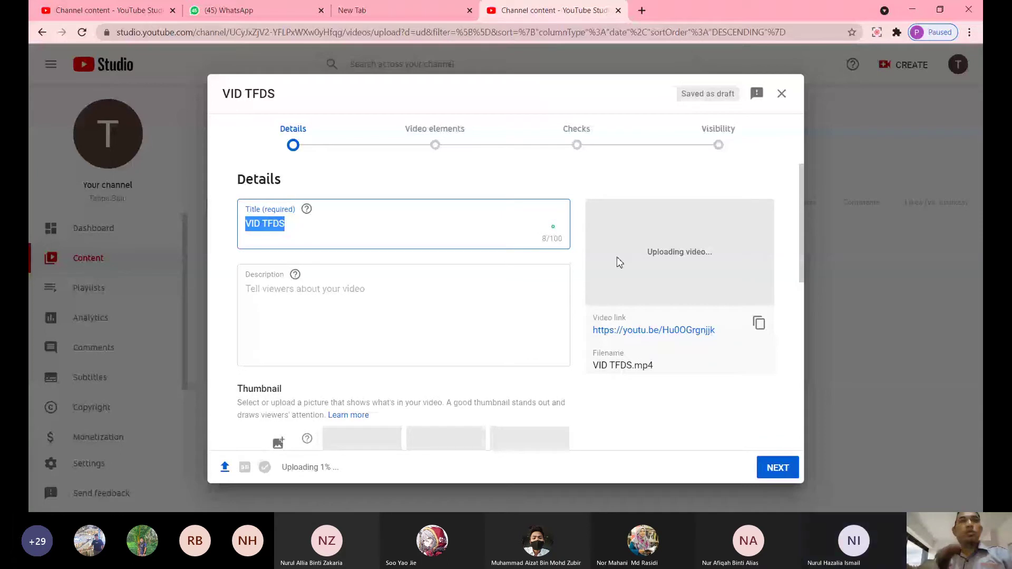
Title the video "P11209 - INOVASI VID TFDS" and enter the description "projek ini mempunyai keupayaan untuk mengesan frekuensi telefon bimbit sewaktu memandu".
{"action": "type", "text": "P11209 - INOVASI VID TFDS"}
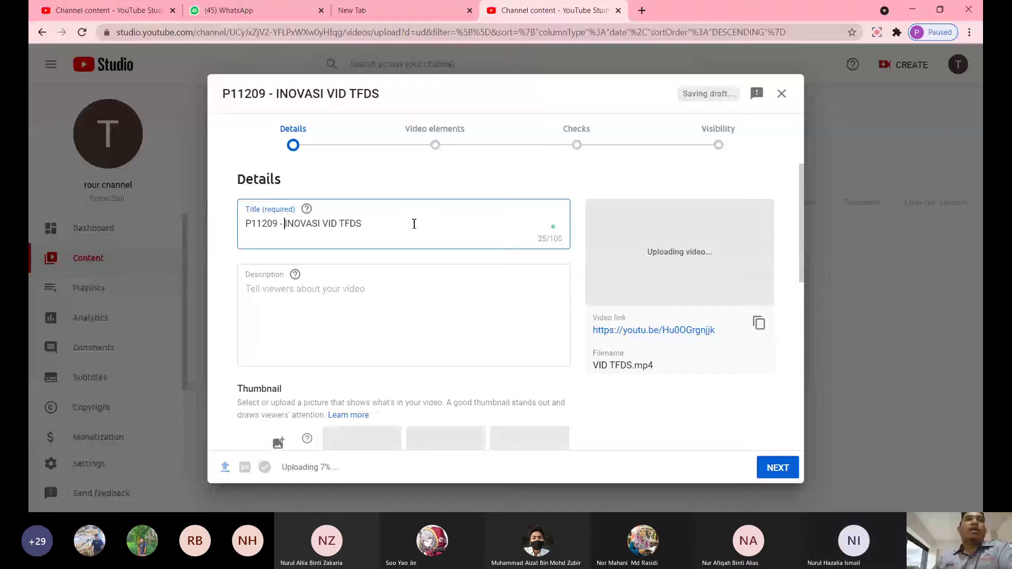
{"action": "double_click", "coordinate": [263, 234]}
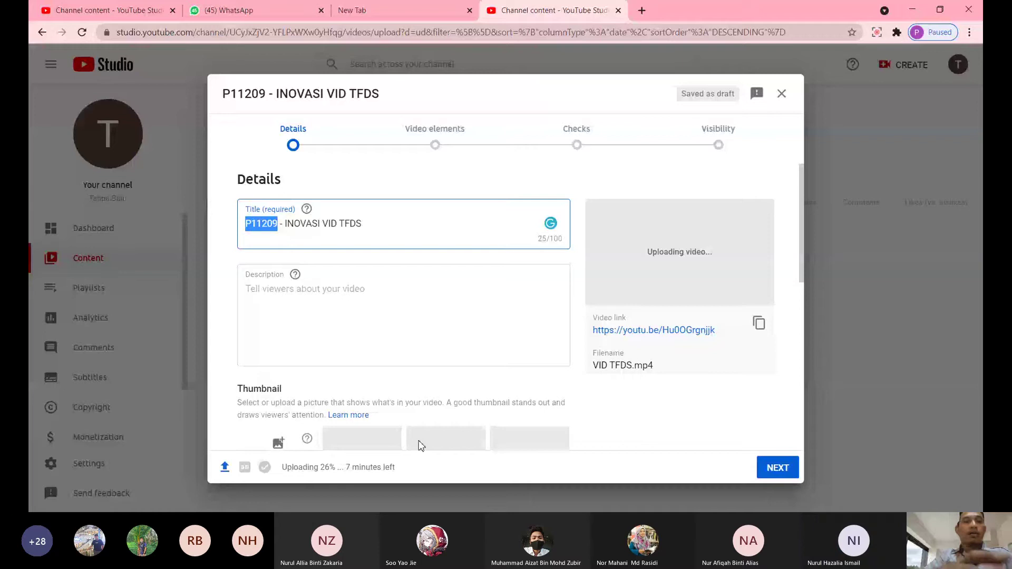
{"action": "left_click", "coordinate": [451, 343]}
{"action": "type", "text": "projek ini mempunyai keupayaan untuk mengesan fr"}
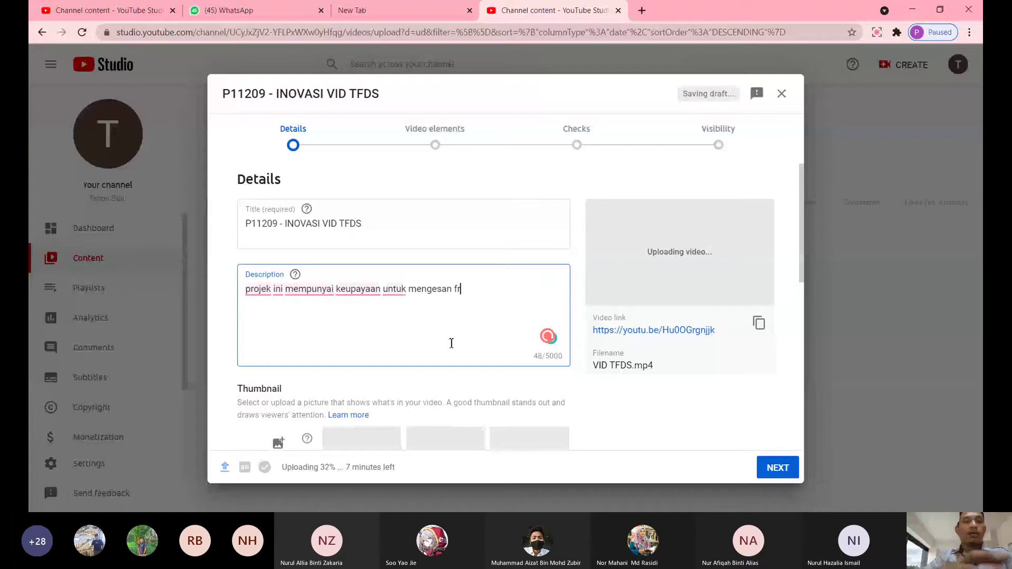
{"action": "type", "text": "ekue"}
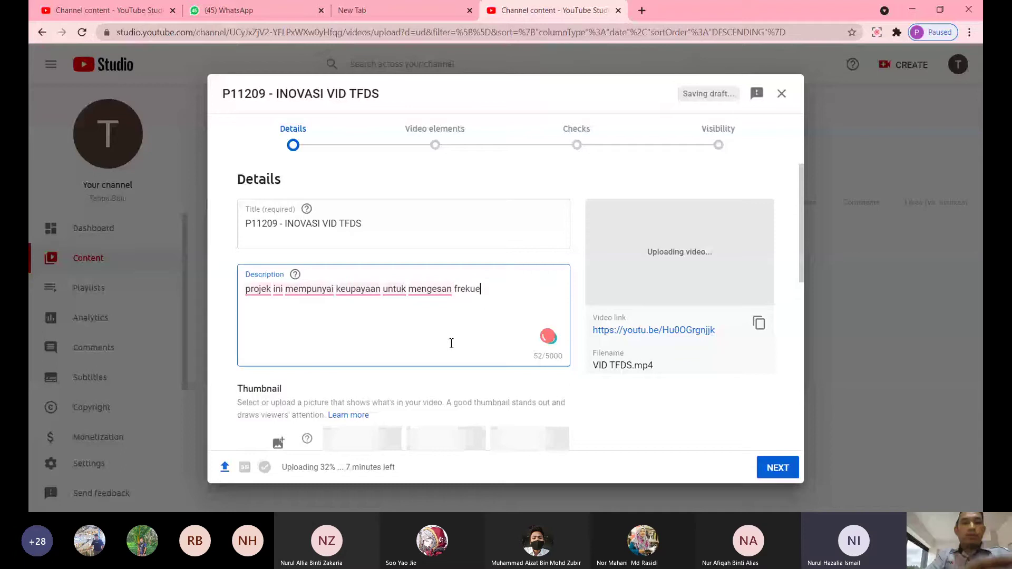
{"action": "type", "text": "nsi"}
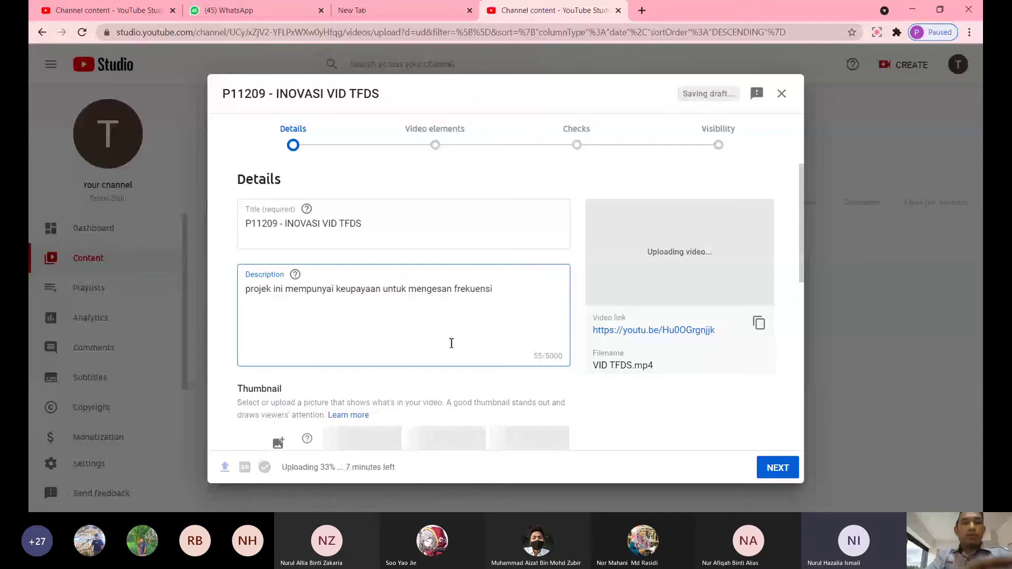
{"action": "type", "text": " tele"}
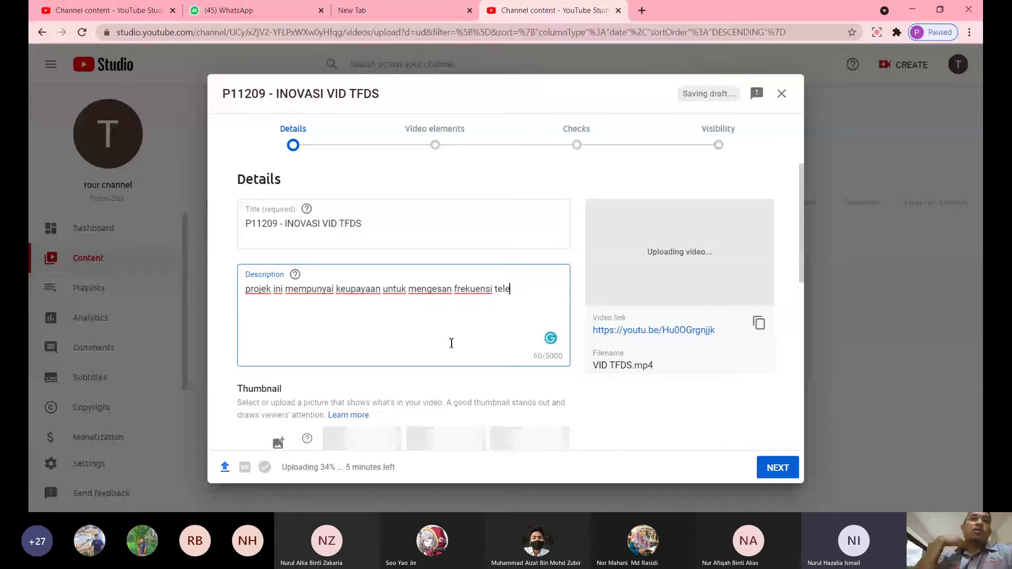
Set the video's audience to "No, it's not made for kids".
{"action": "scroll", "coordinate": [446, 332], "scroll_direction": "down", "scroll_amount": 5}
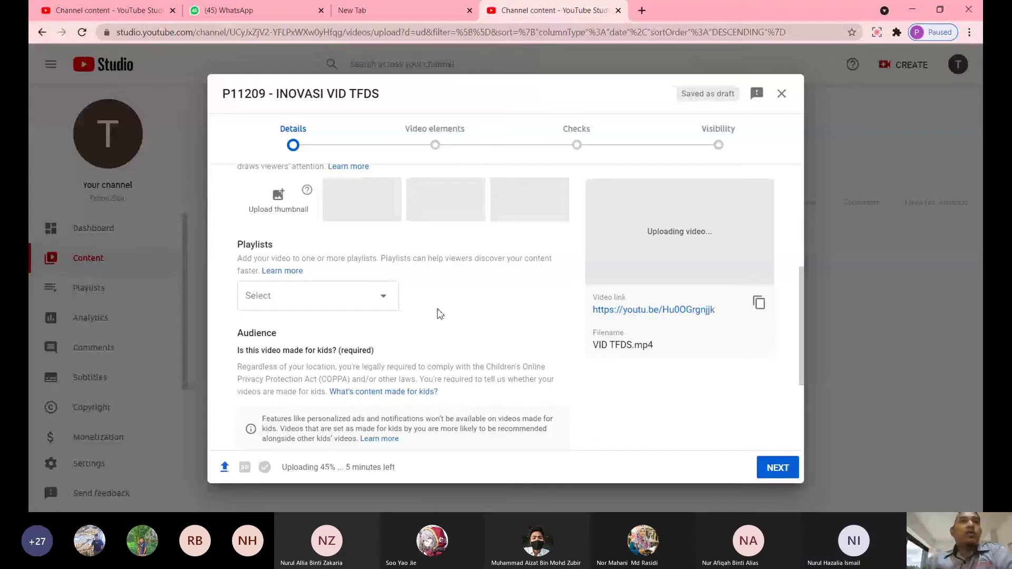
{"action": "scroll", "coordinate": [436, 312], "scroll_direction": "down", "scroll_amount": 2}
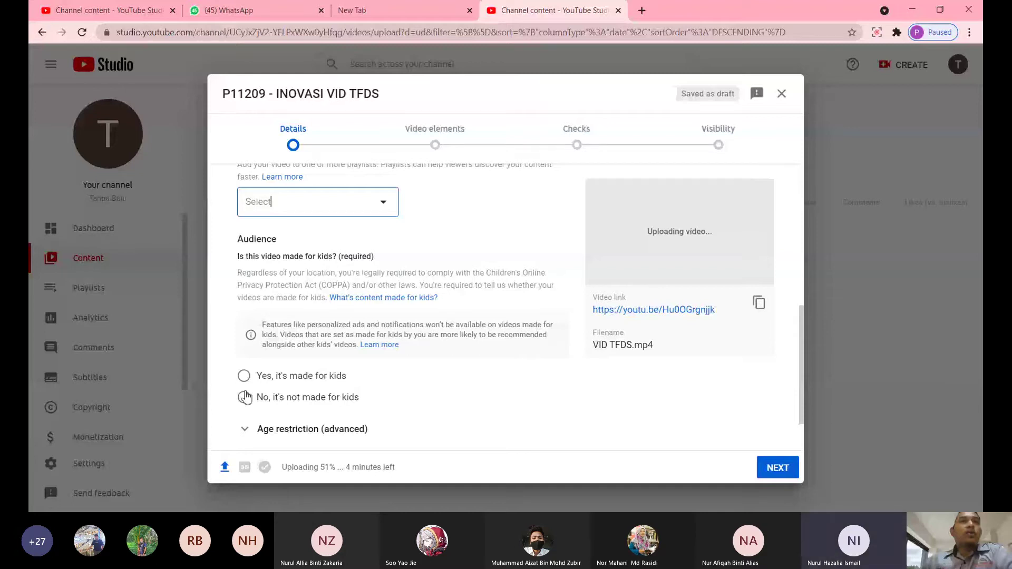
{"action": "left_click", "coordinate": [264, 383]}
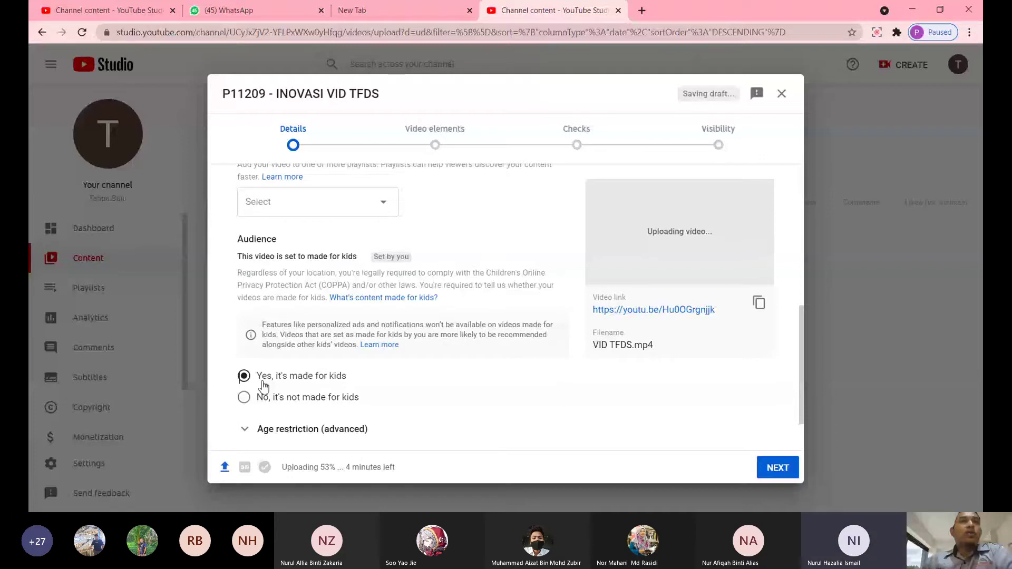
{"action": "left_click", "coordinate": [263, 396]}
{"action": "scroll", "coordinate": [508, 355], "scroll_direction": "down", "scroll_amount": 1}
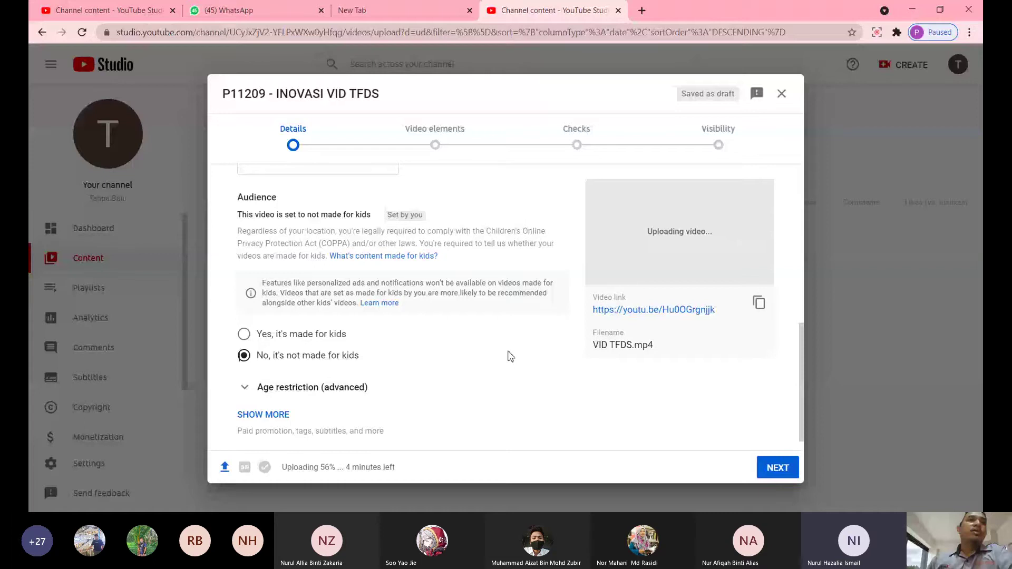
Expand the additional video details and review the paid promotion and tags settings.
{"action": "left_click", "coordinate": [263, 414]}
{"action": "scroll", "coordinate": [454, 260], "scroll_direction": "down", "scroll_amount": 4}
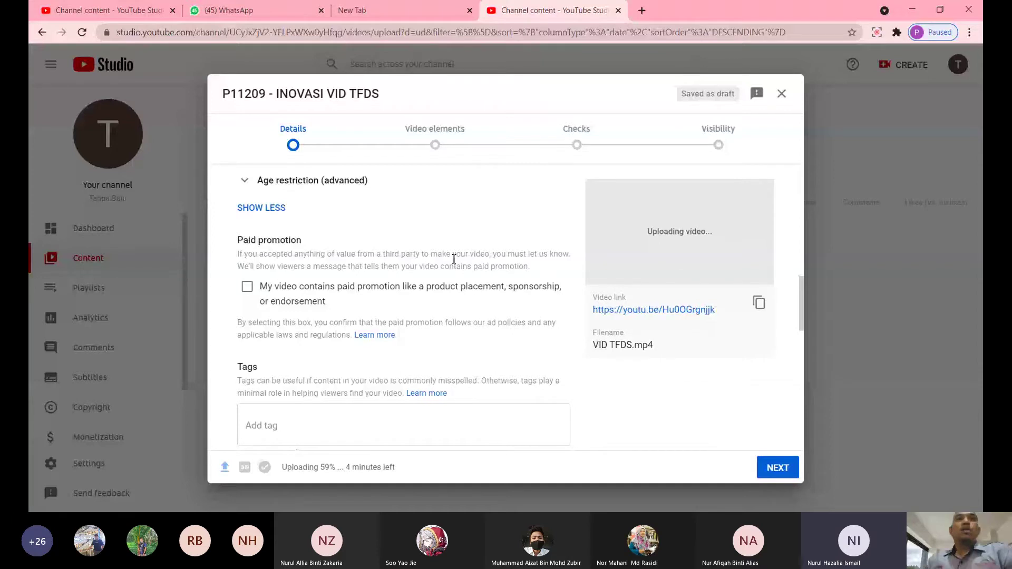
{"action": "scroll", "coordinate": [453, 259], "scroll_direction": "down", "scroll_amount": 5}
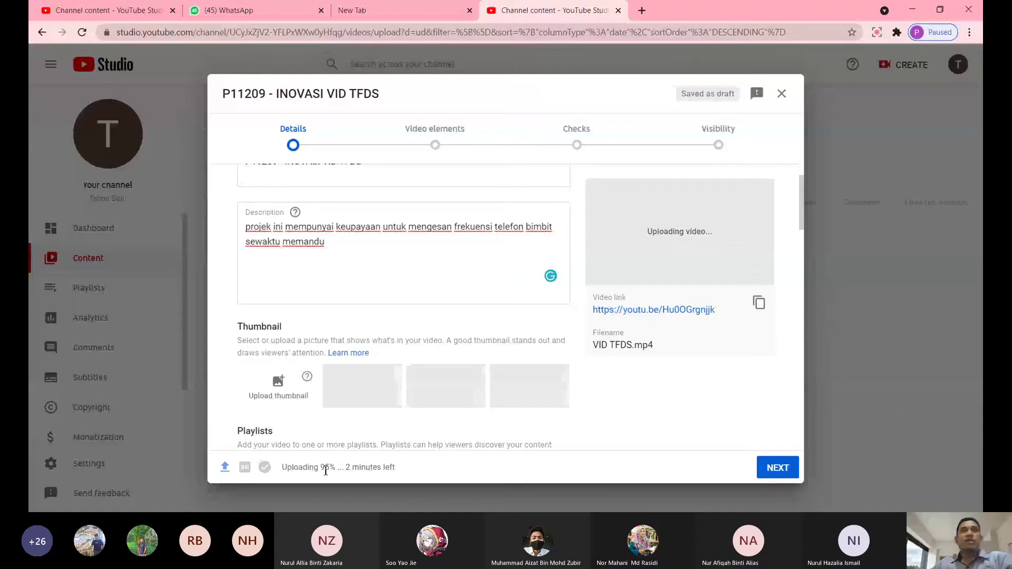
Compare the auto-generated thumbnails and set the first one, the close-up of the phone, as the video's thumbnail.
{"action": "scroll", "coordinate": [544, 318], "scroll_direction": "up", "scroll_amount": 2}
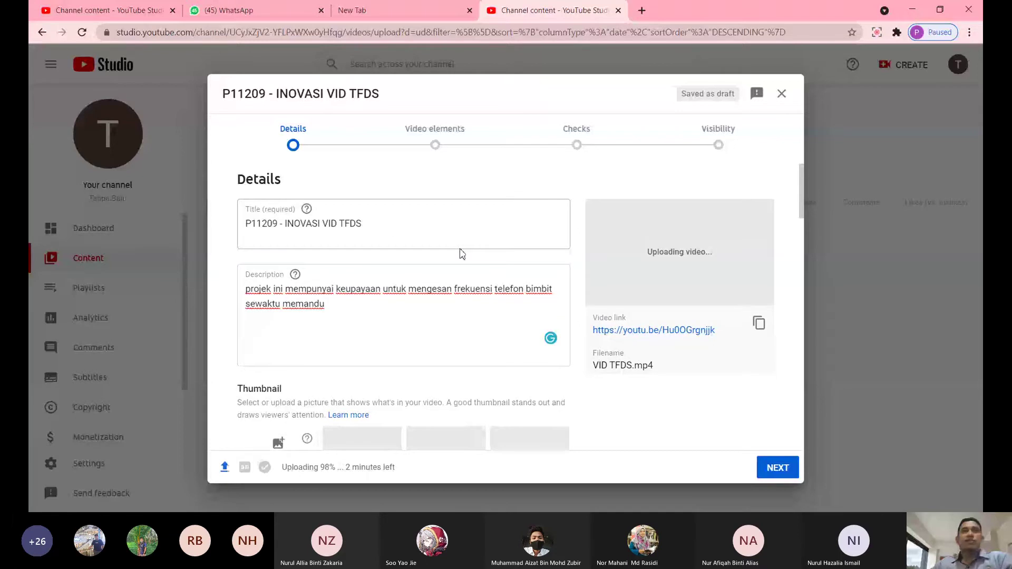
{"action": "scroll", "coordinate": [461, 254], "scroll_direction": "down", "scroll_amount": 1}
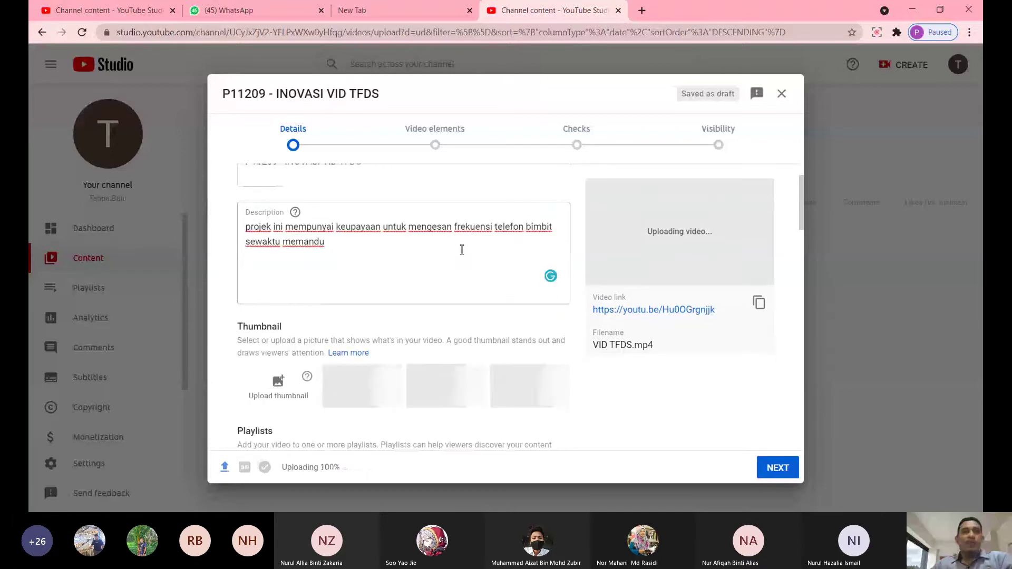
{"action": "scroll", "coordinate": [461, 249], "scroll_direction": "down", "scroll_amount": 2}
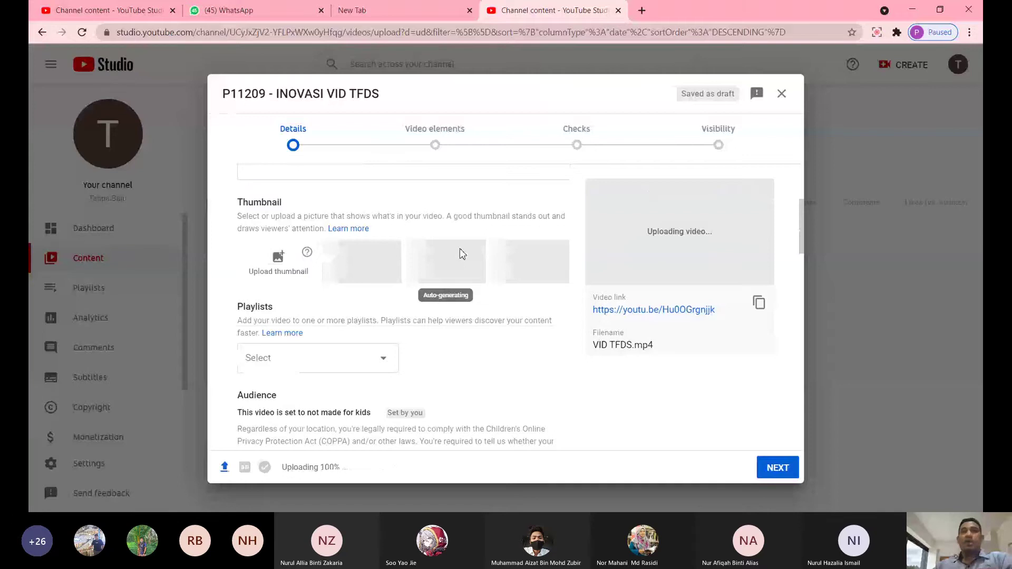
{"action": "scroll", "coordinate": [459, 253], "scroll_direction": "up", "scroll_amount": 1}
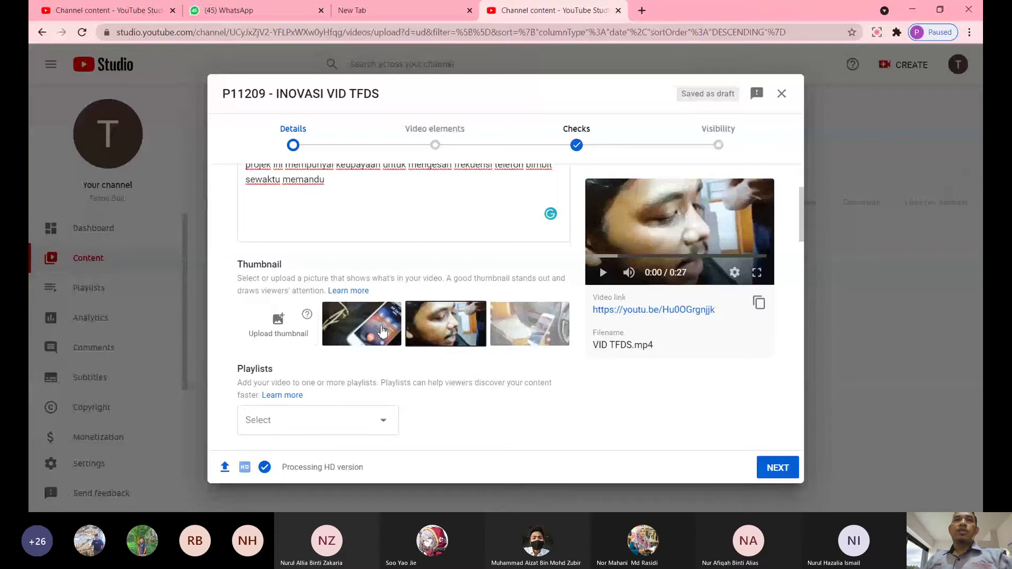
{"action": "left_click", "coordinate": [383, 331]}
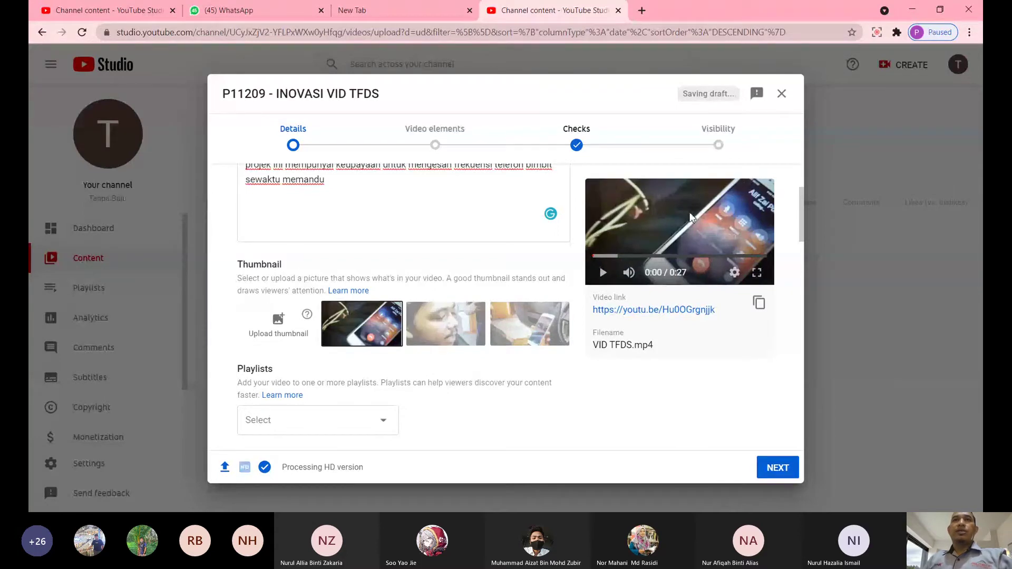
{"action": "left_click", "coordinate": [427, 335]}
{"action": "left_click", "coordinate": [548, 318]}
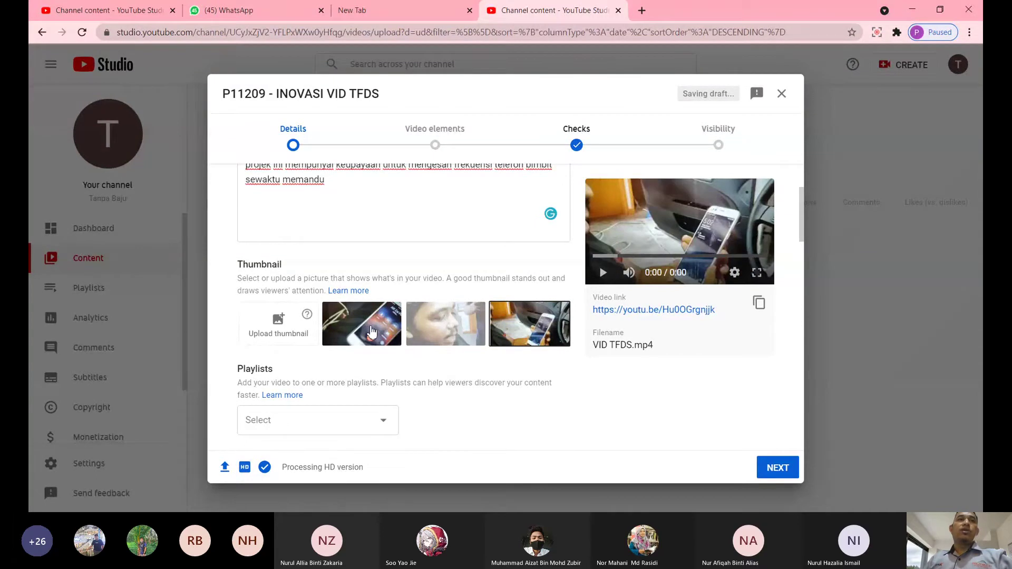
{"action": "left_click", "coordinate": [372, 333]}
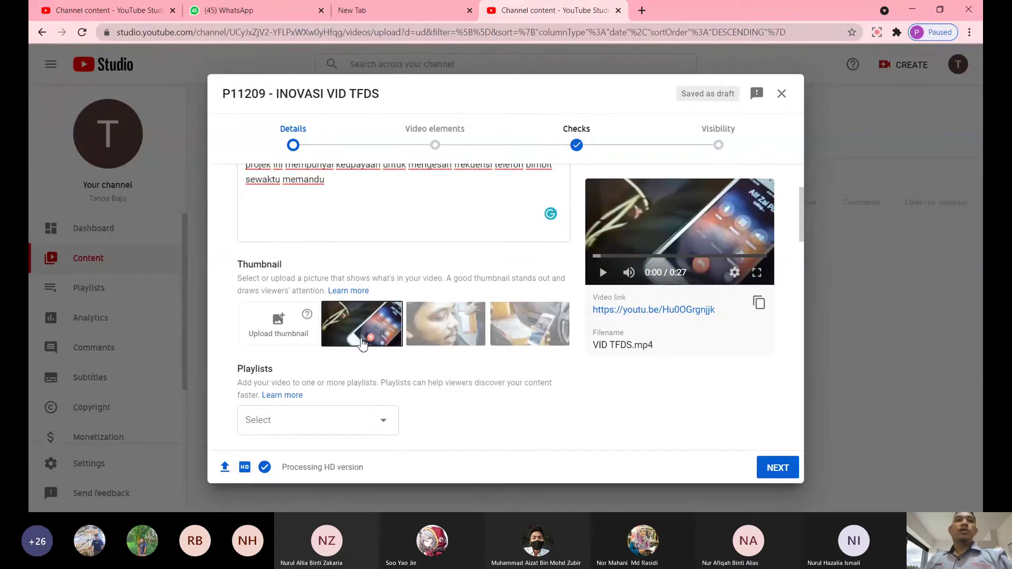
Try to upload a custom thumbnail, dismiss the phone verification request, and continue to the Video elements stage.
{"action": "left_click", "coordinate": [281, 325]}
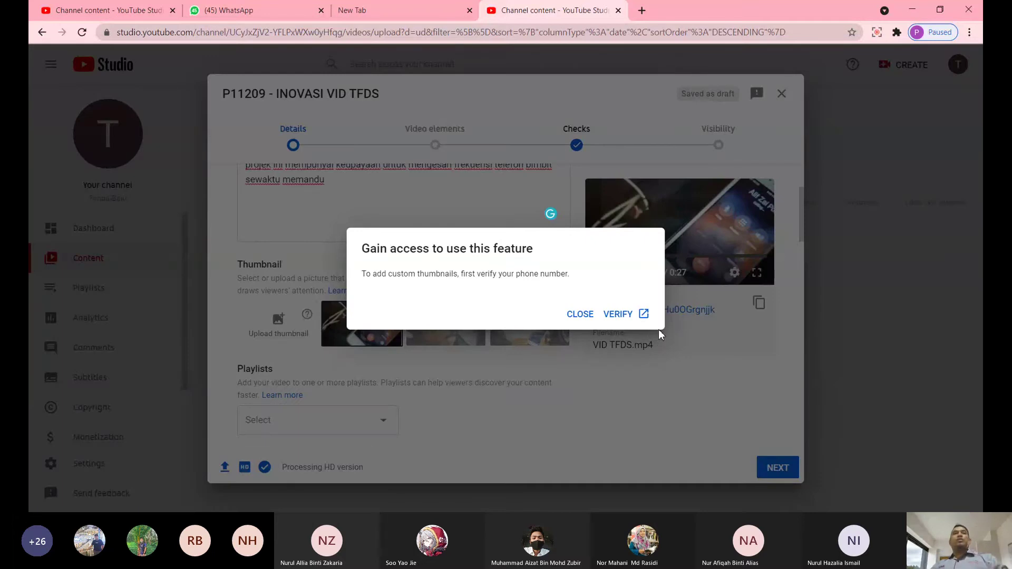
{"action": "left_click", "coordinate": [597, 324]}
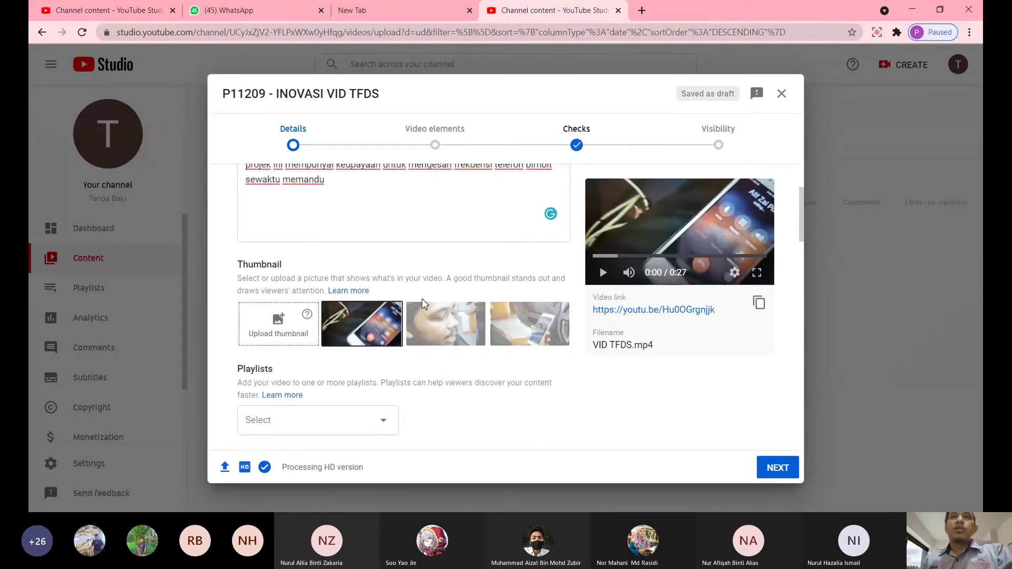
{"action": "left_click", "coordinate": [777, 469]}
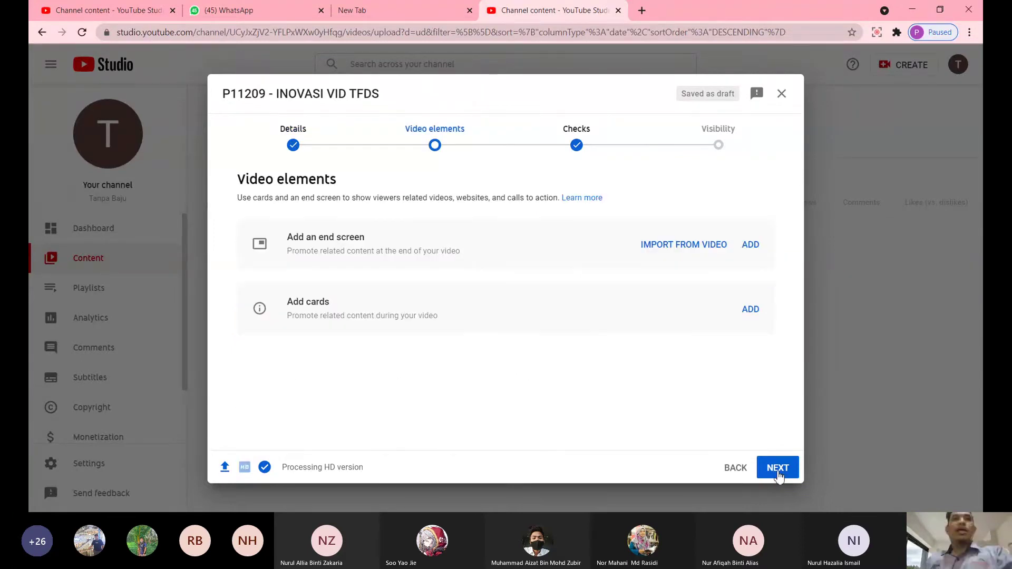
Review the copyright result at the Checks stage and continue to the Visibility stage.
{"action": "left_click", "coordinate": [779, 475]}
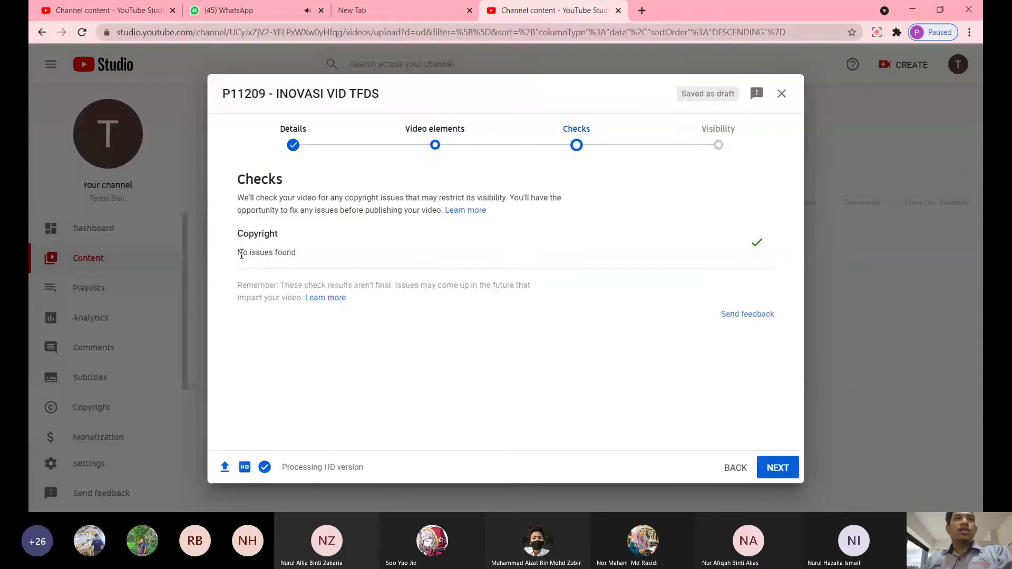
{"action": "left_click_drag", "start_coordinate": [238, 254], "coordinate": [298, 260]}
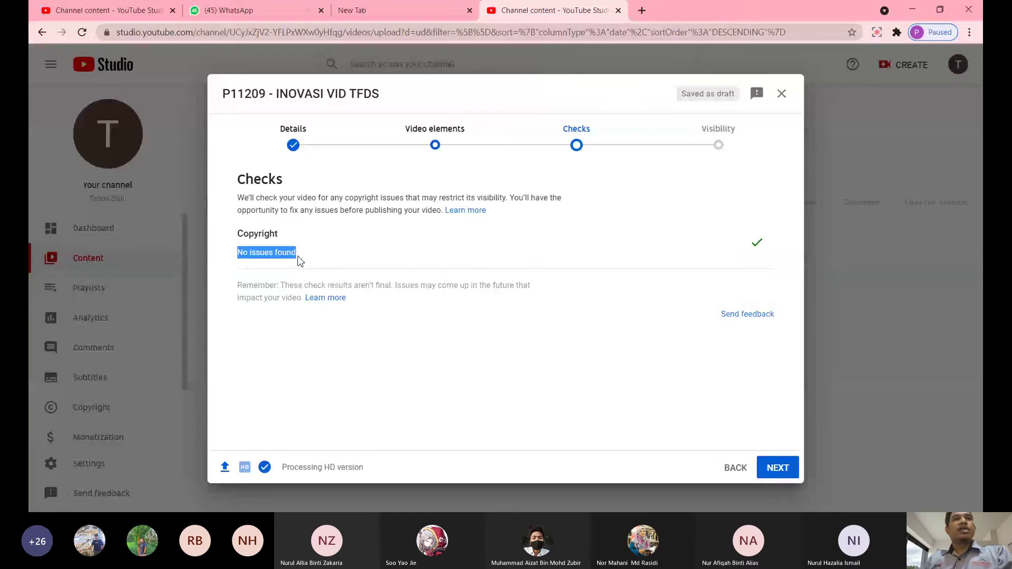
{"action": "left_click_drag", "start_coordinate": [345, 198], "coordinate": [381, 198]}
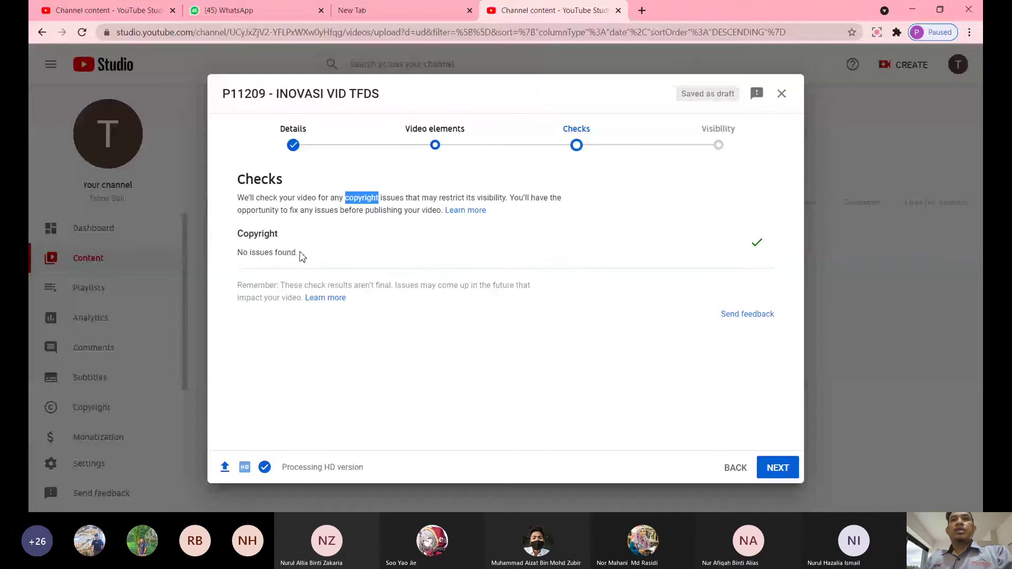
{"action": "left_click", "coordinate": [778, 468]}
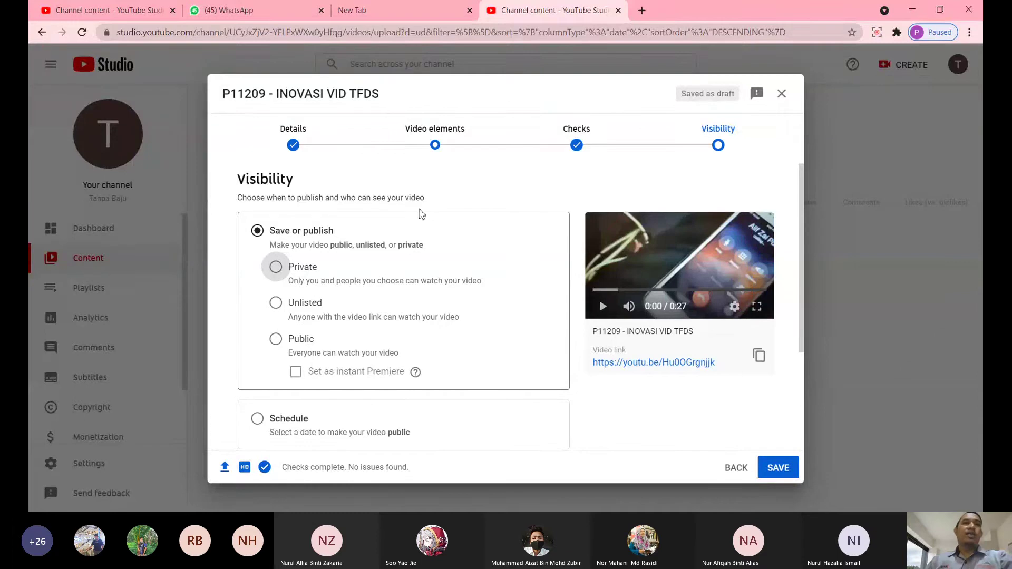
Compare the Public and Unlisted visibility options and set the video's visibility to Private.
{"action": "left_click", "coordinate": [276, 340]}
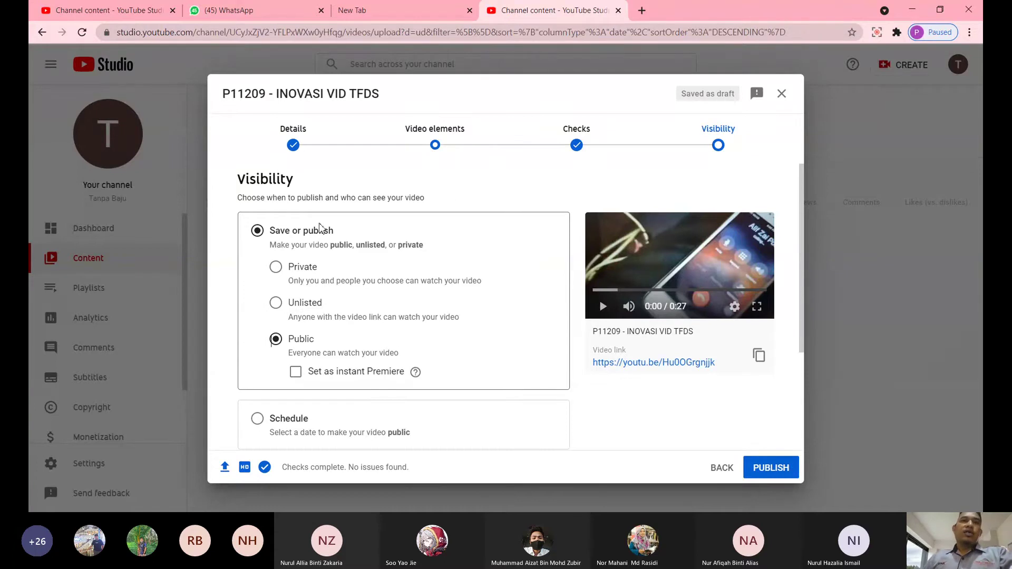
{"action": "left_click", "coordinate": [277, 304]}
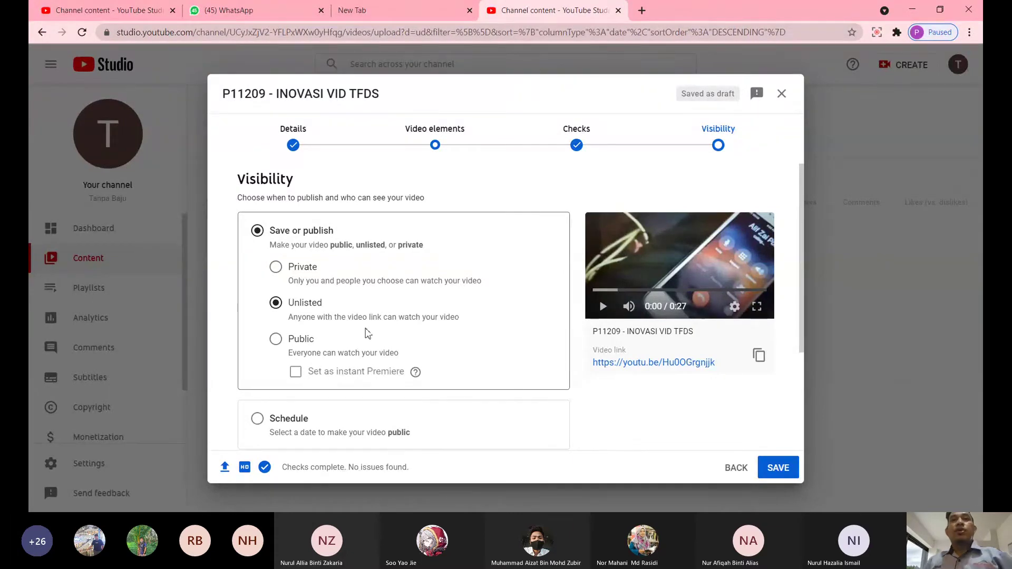
{"action": "left_click", "coordinate": [277, 269]}
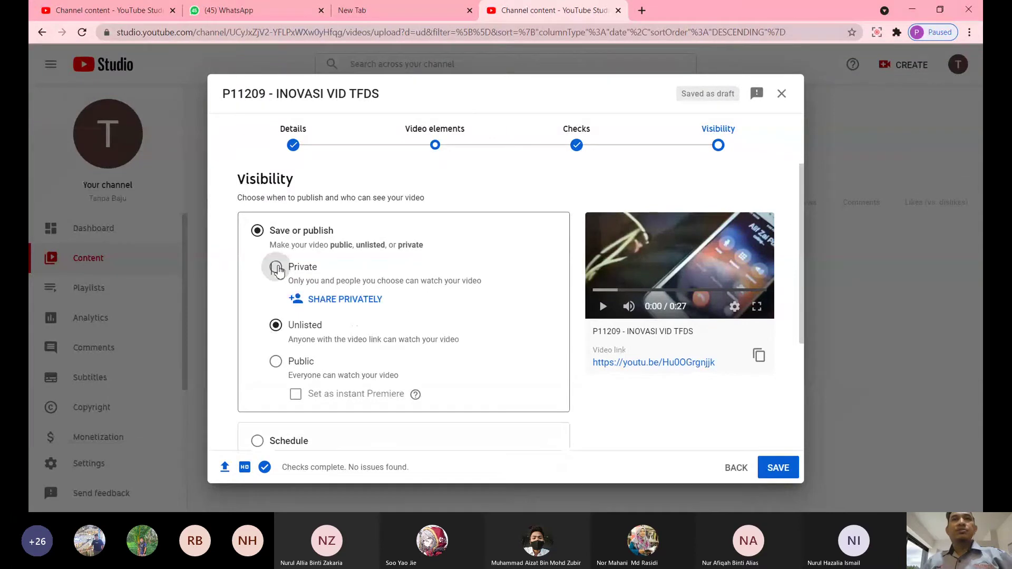
Examine the private sharing invitation form, cancel it without adding invitees, and save the video as Private.
{"action": "left_click", "coordinate": [357, 300]}
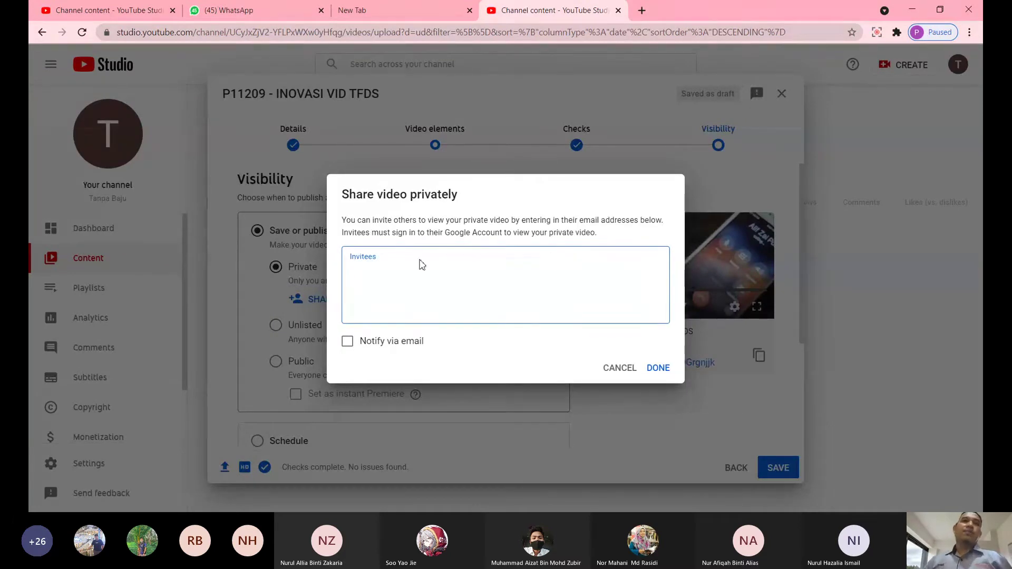
{"action": "left_click", "coordinate": [627, 375]}
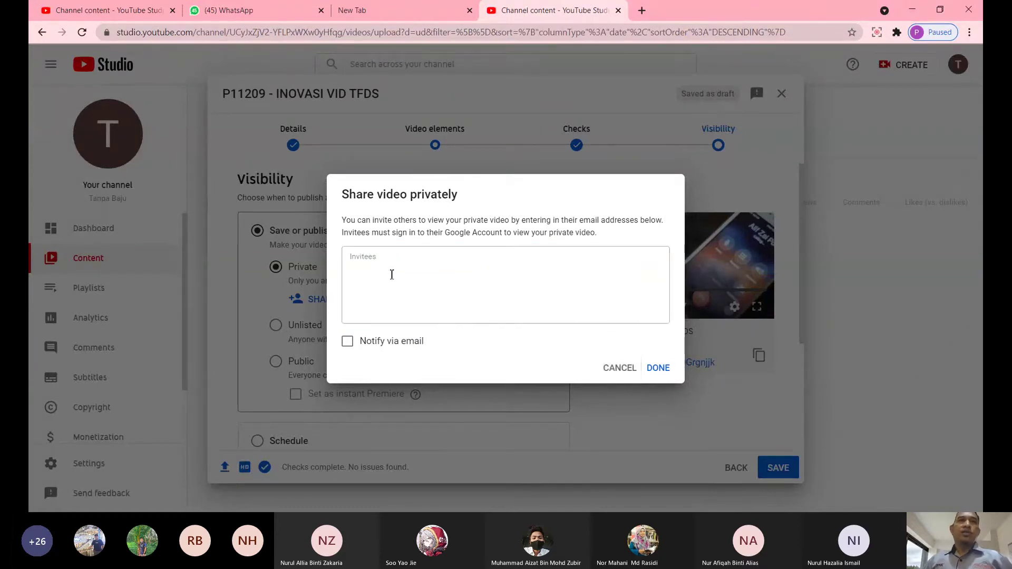
{"action": "left_click", "coordinate": [621, 368]}
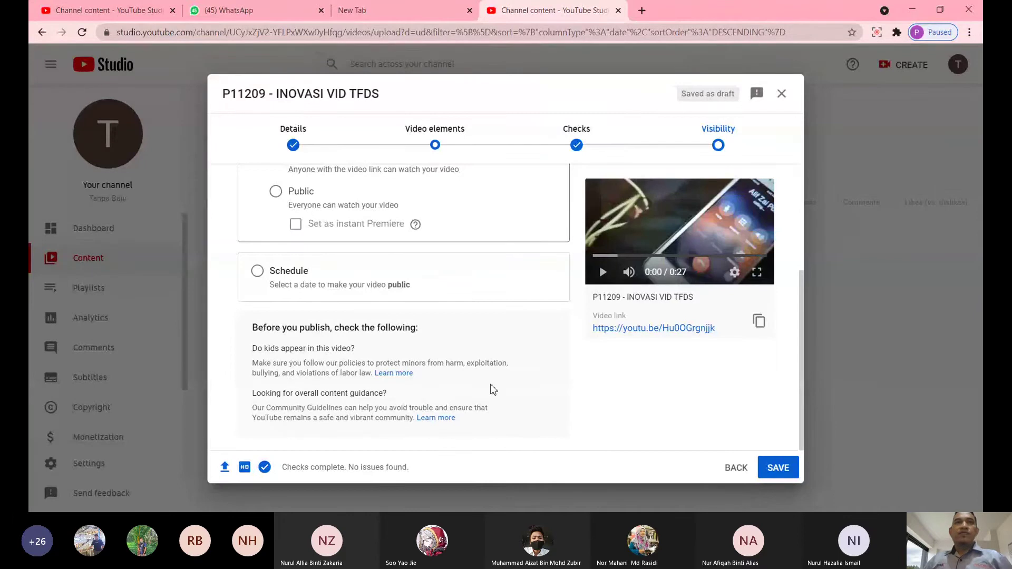
{"action": "scroll", "coordinate": [493, 390], "scroll_direction": "up", "scroll_amount": 3}
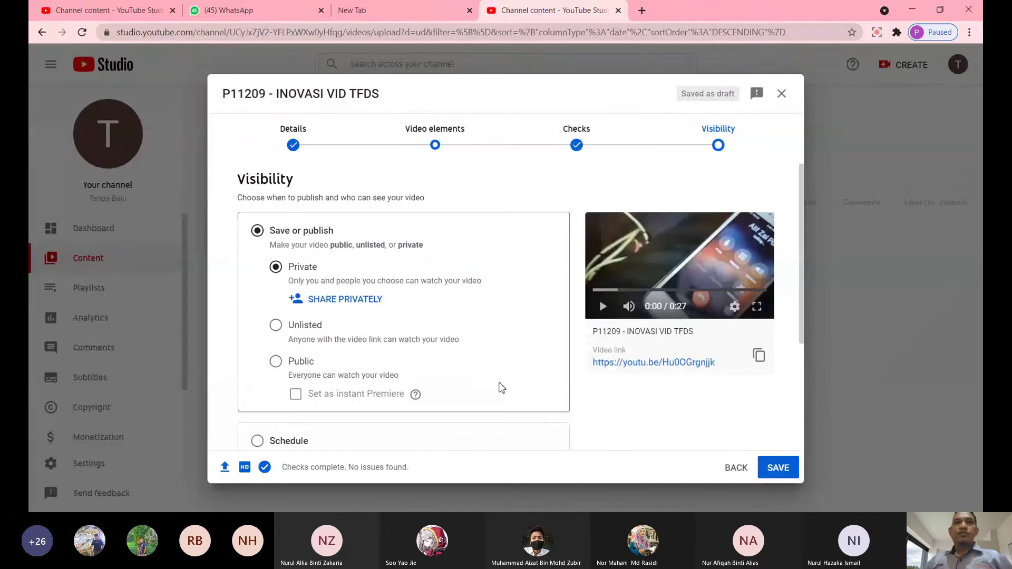
{"action": "left_click", "coordinate": [774, 470]}
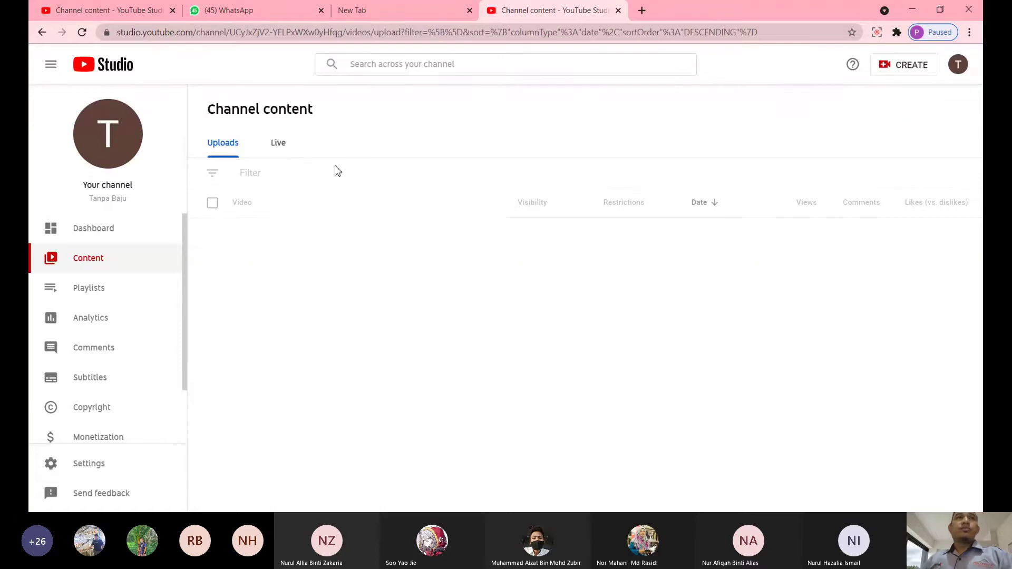
Check the channel's Live and Uploads lists and examine the latest video's analytics from the channel dashboard, including Advanced mode.
{"action": "left_click", "coordinate": [279, 143]}
{"action": "left_click", "coordinate": [235, 154]}
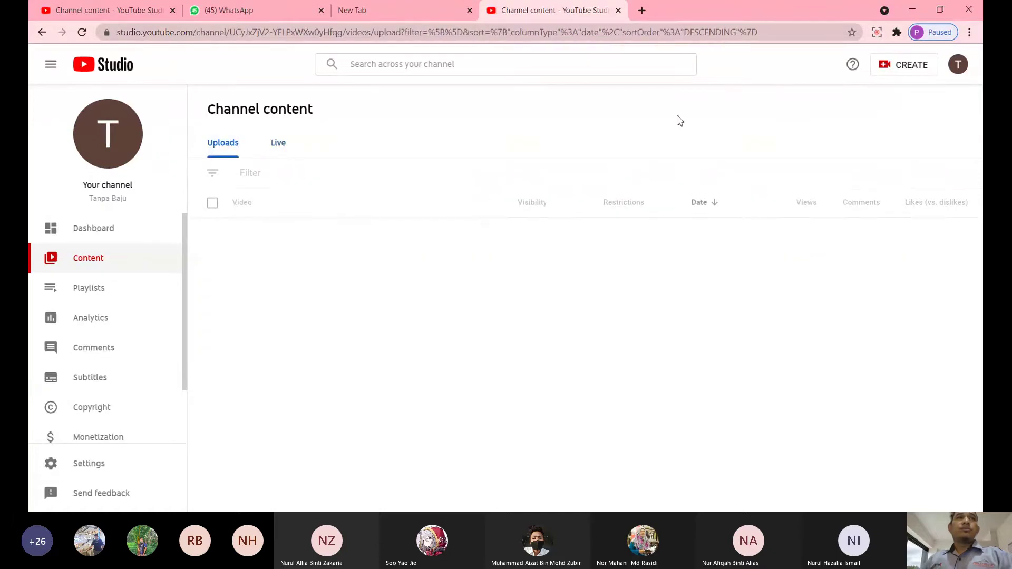
{"action": "left_click", "coordinate": [105, 235]}
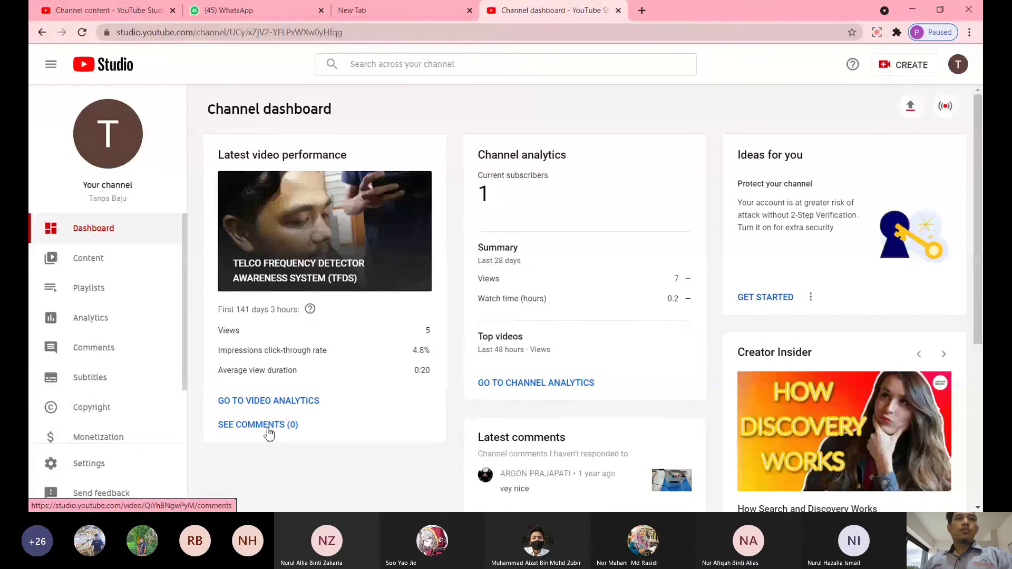
{"action": "left_click", "coordinate": [259, 400]}
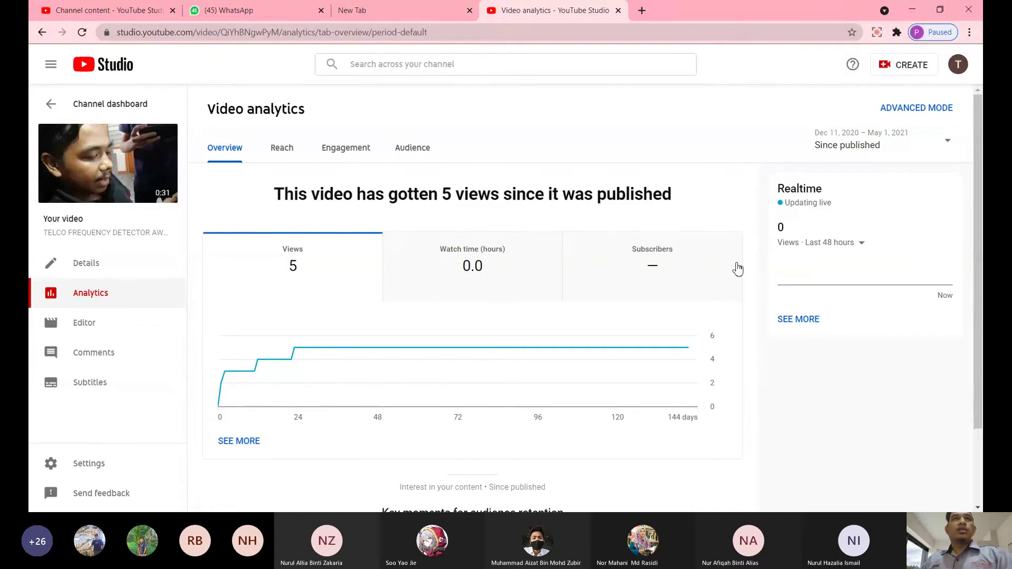
{"action": "left_click", "coordinate": [917, 108]}
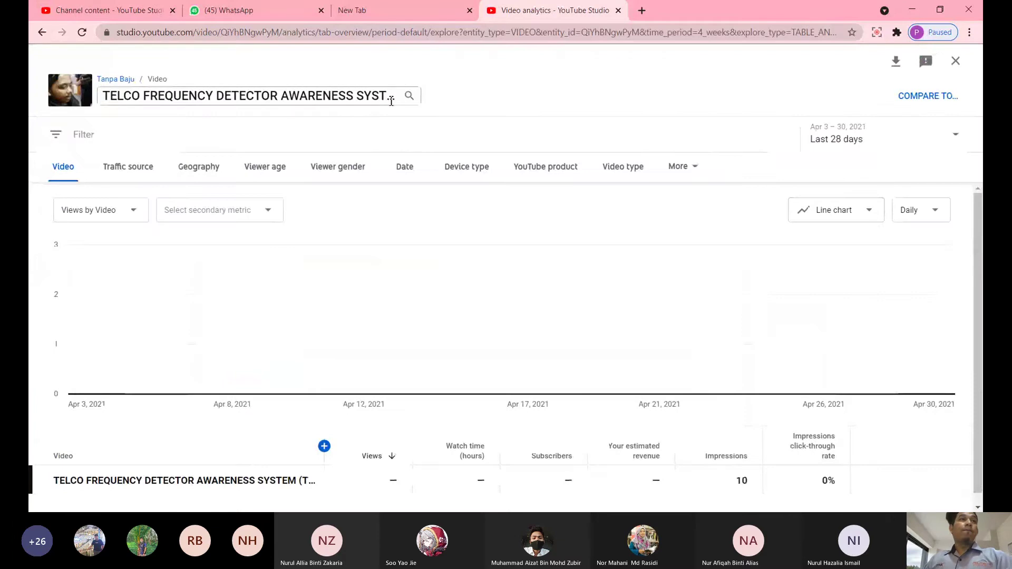
{"action": "left_click", "coordinate": [43, 32]}
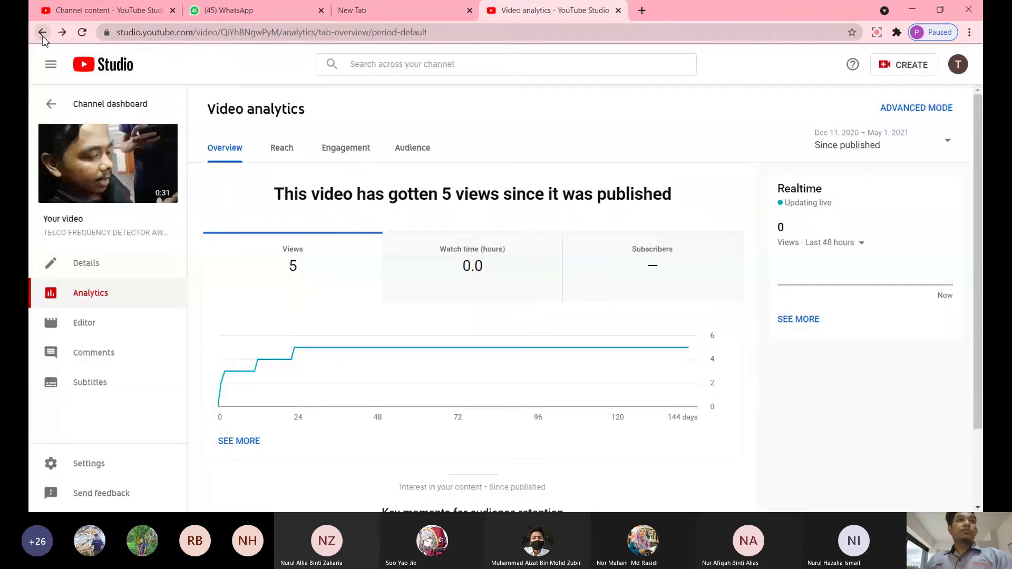
{"action": "left_click", "coordinate": [42, 32]}
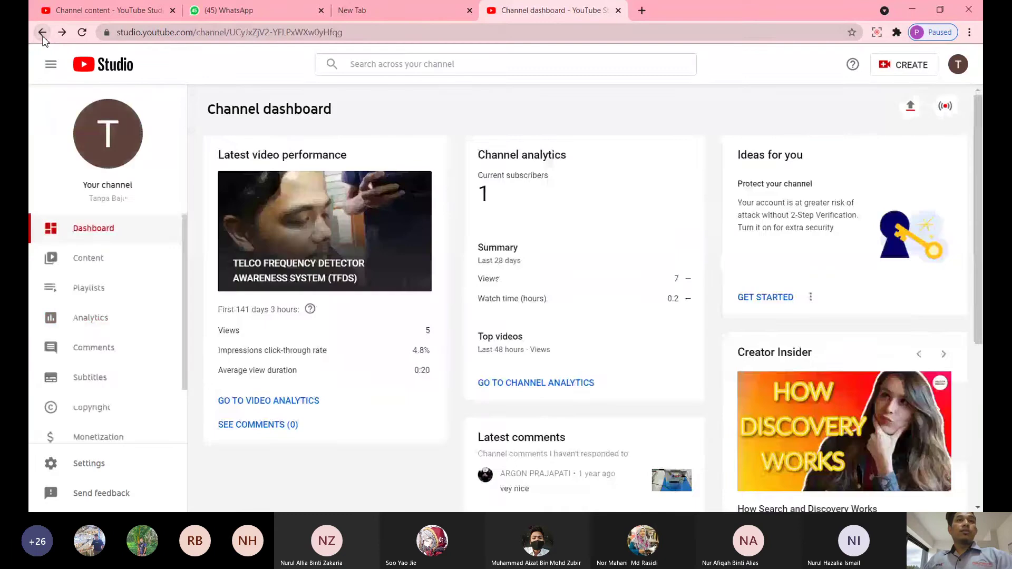
Go back to the channel content page and dismiss the upload window.
{"action": "left_click", "coordinate": [42, 32]}
{"action": "left_click", "coordinate": [42, 35]}
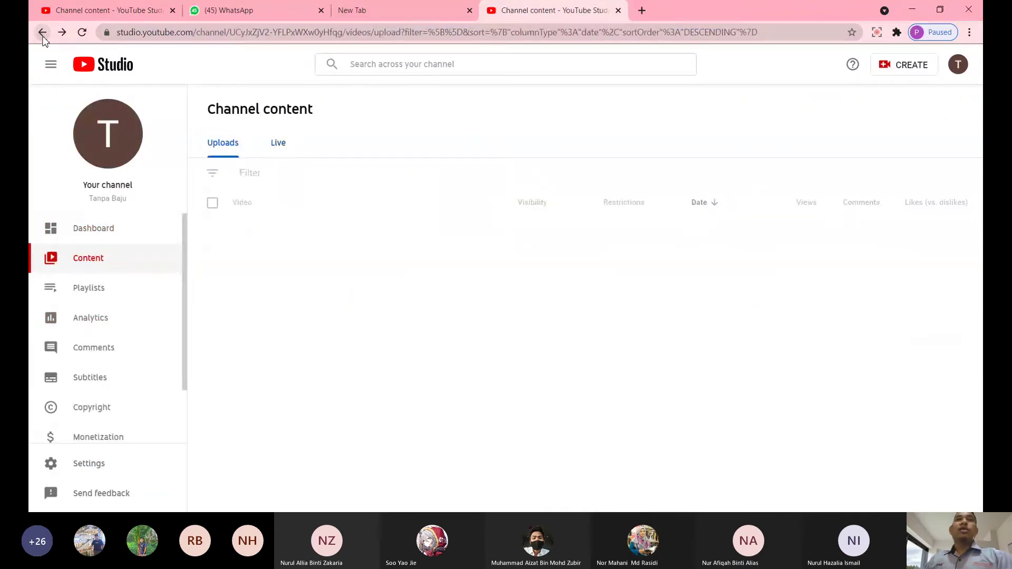
{"action": "left_click", "coordinate": [42, 35]}
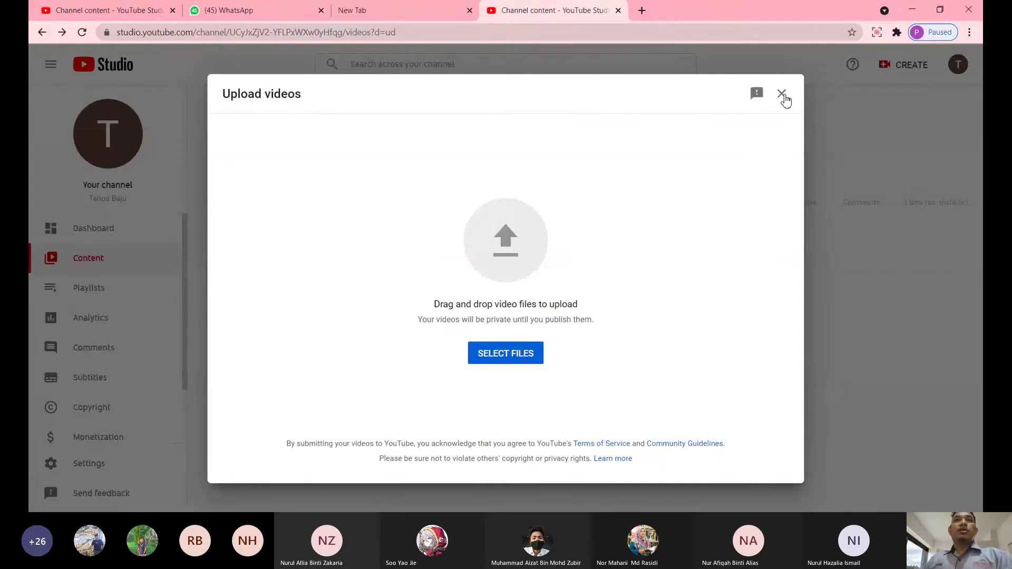
{"action": "left_click", "coordinate": [783, 95]}
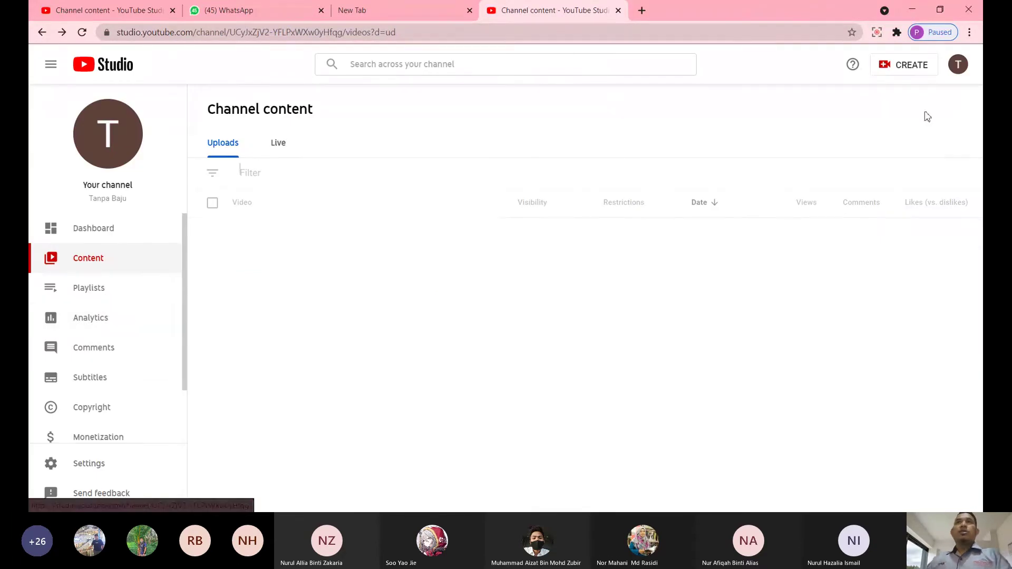
Open the channel's YouTube page, browse its library and watch history, and open the list of the channel's own videos.
{"action": "left_click", "coordinate": [958, 66]}
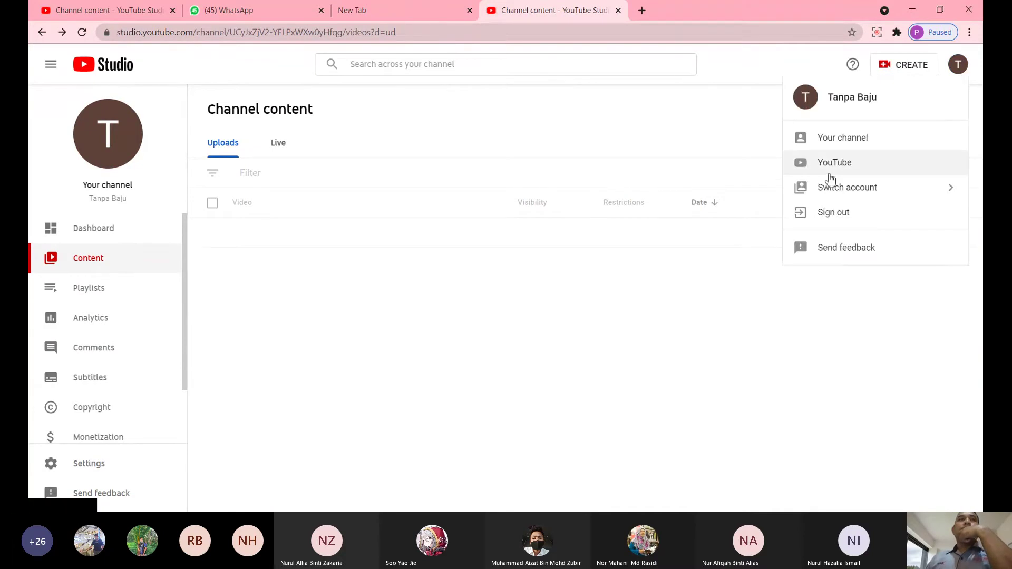
{"action": "left_click", "coordinate": [839, 145]}
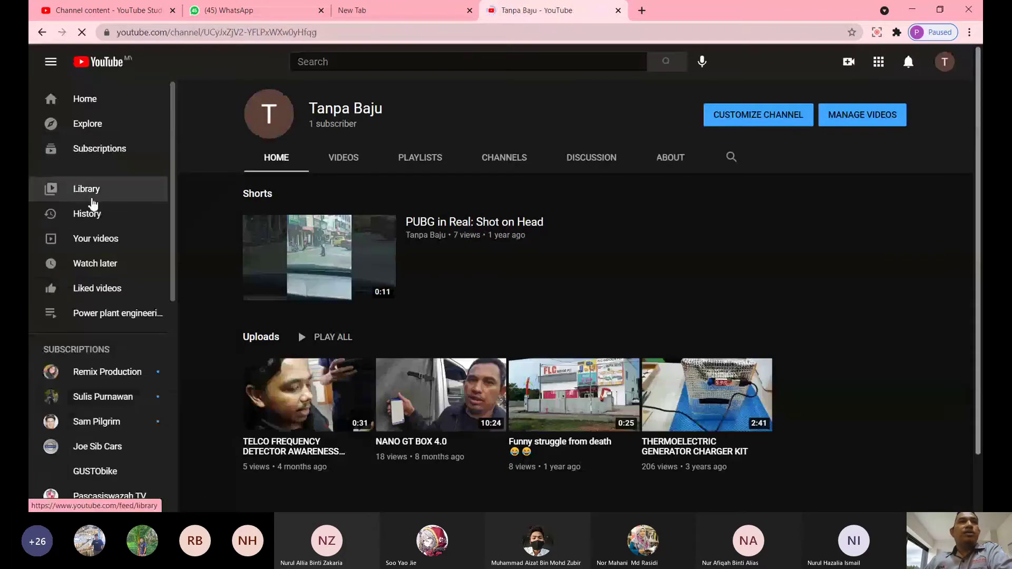
{"action": "left_click", "coordinate": [93, 205]}
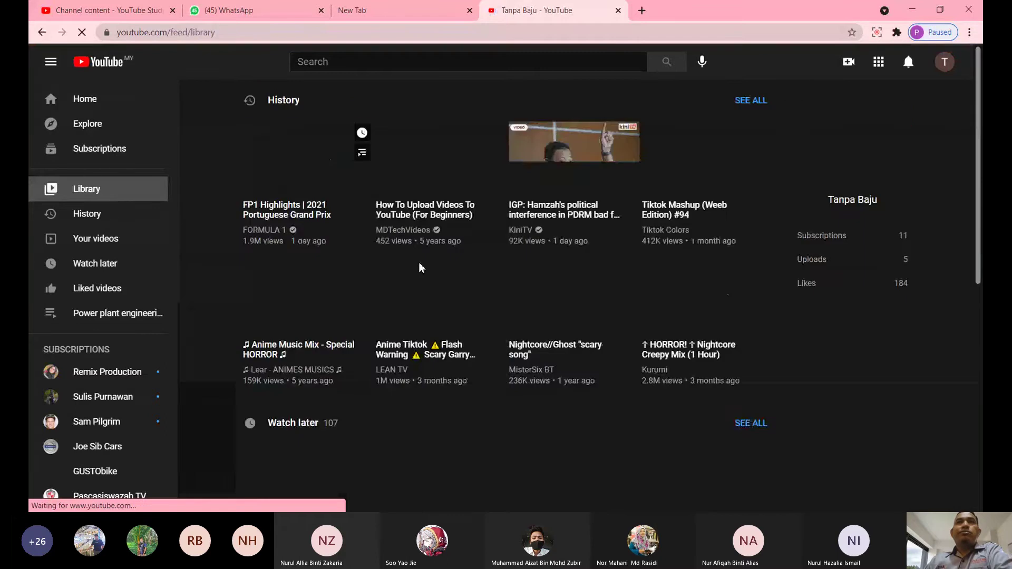
{"action": "left_click", "coordinate": [80, 229]}
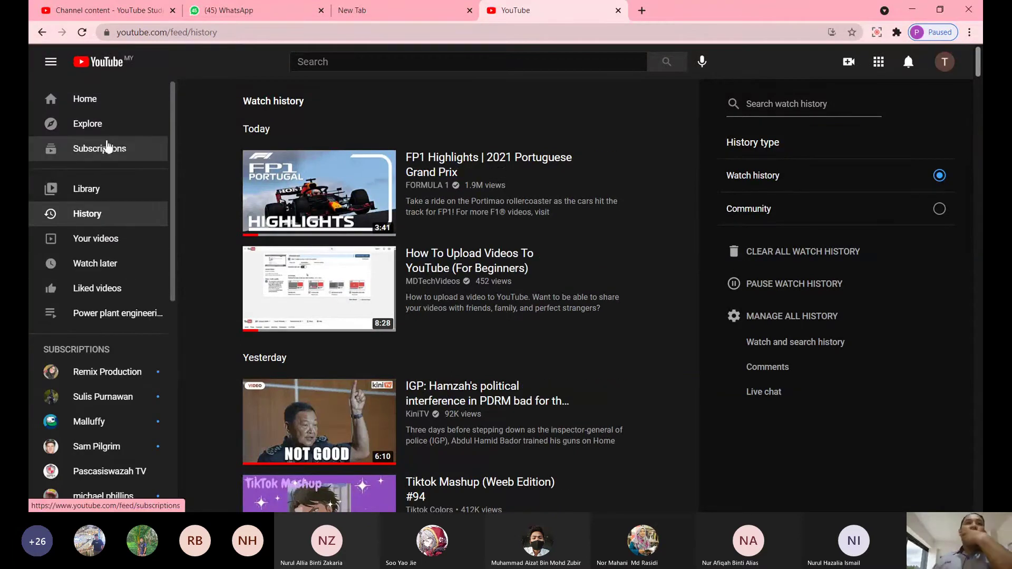
{"action": "left_click", "coordinate": [90, 244]}
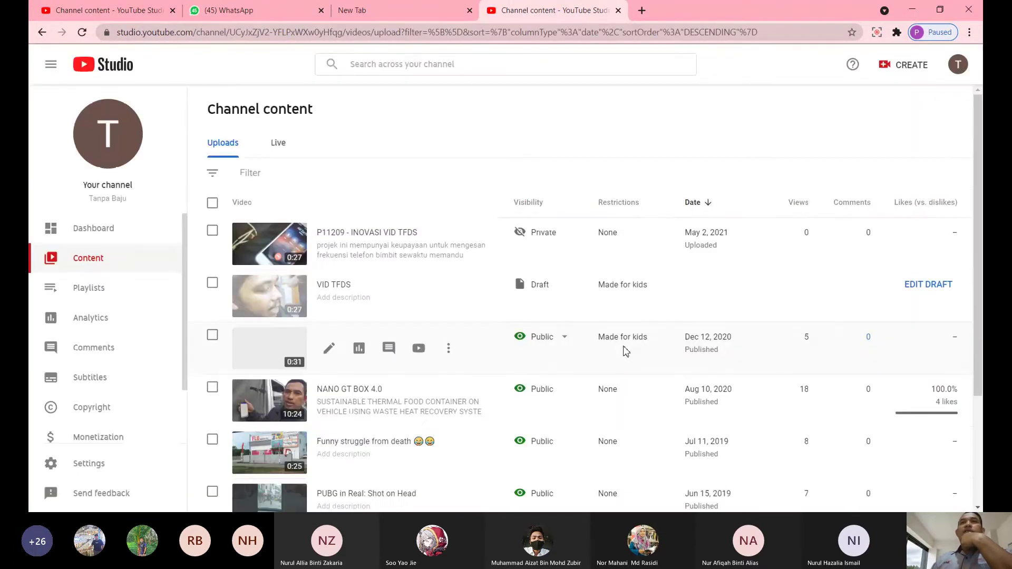
Change the visibility of the video P11209 - INOVASI VID TFDS to Public and publish it.
{"action": "mouse_move", "coordinate": [607, 352]}
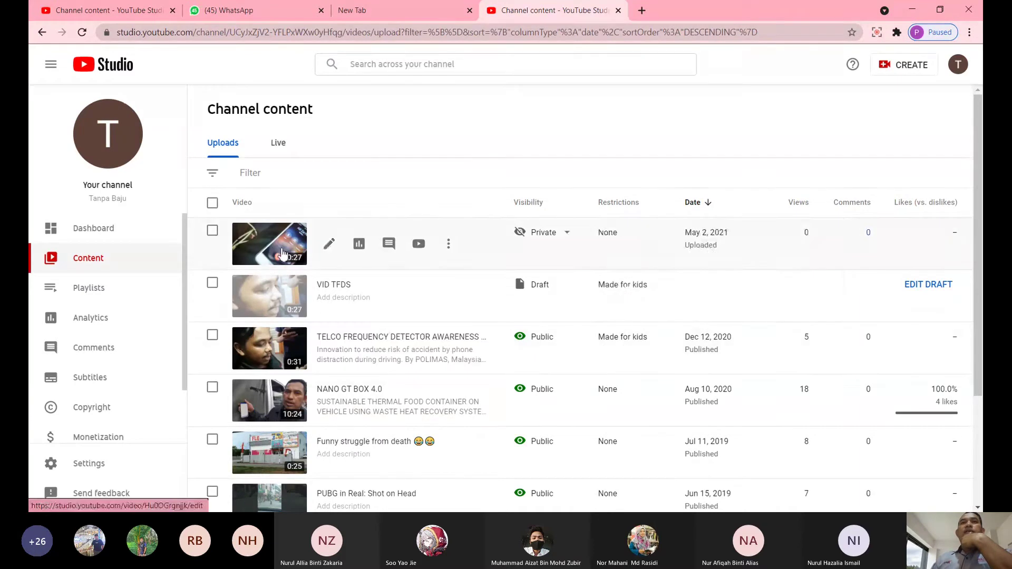
{"action": "mouse_move", "coordinate": [545, 243]}
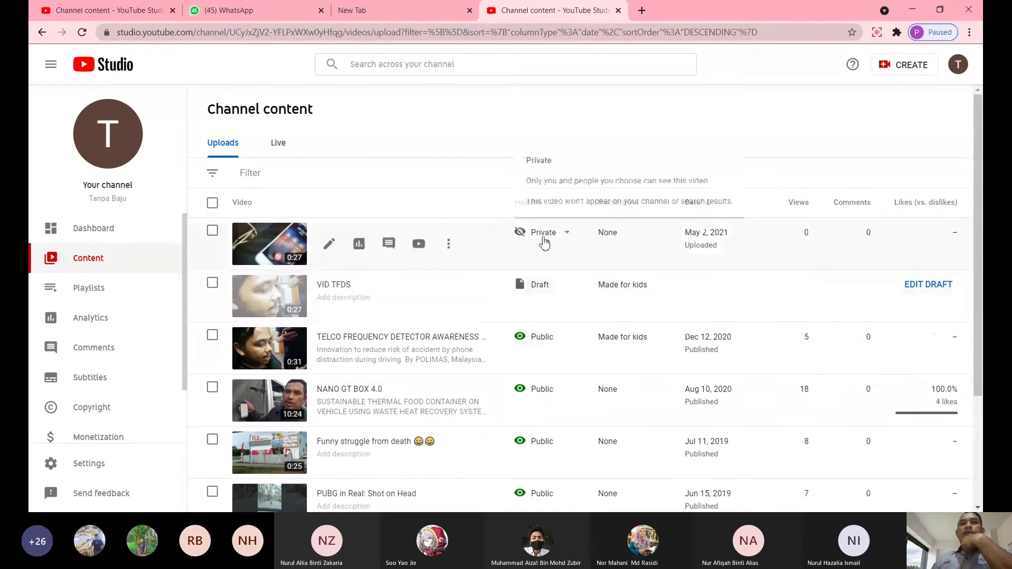
{"action": "left_click", "coordinate": [545, 243]}
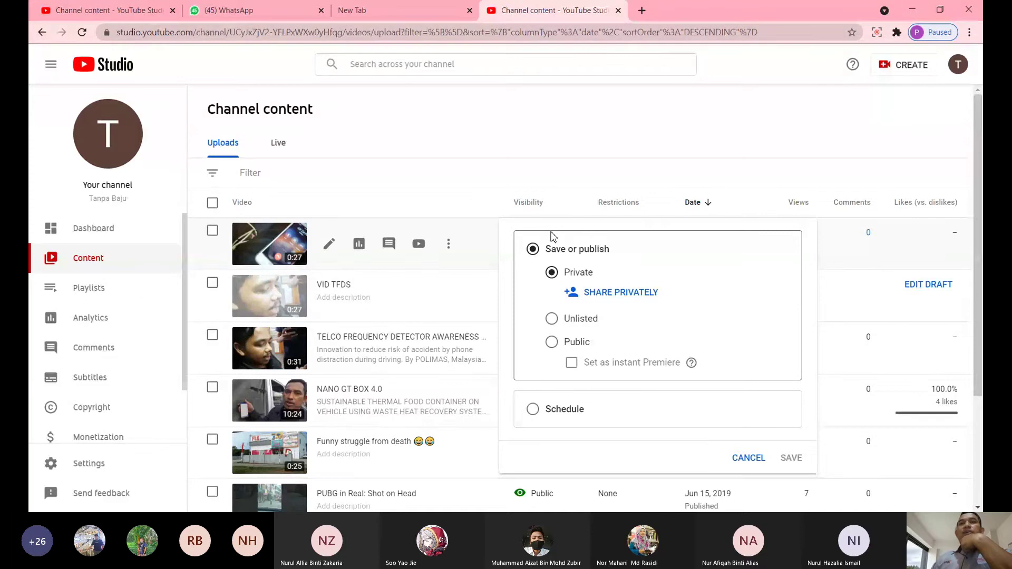
{"action": "left_click", "coordinate": [549, 139]}
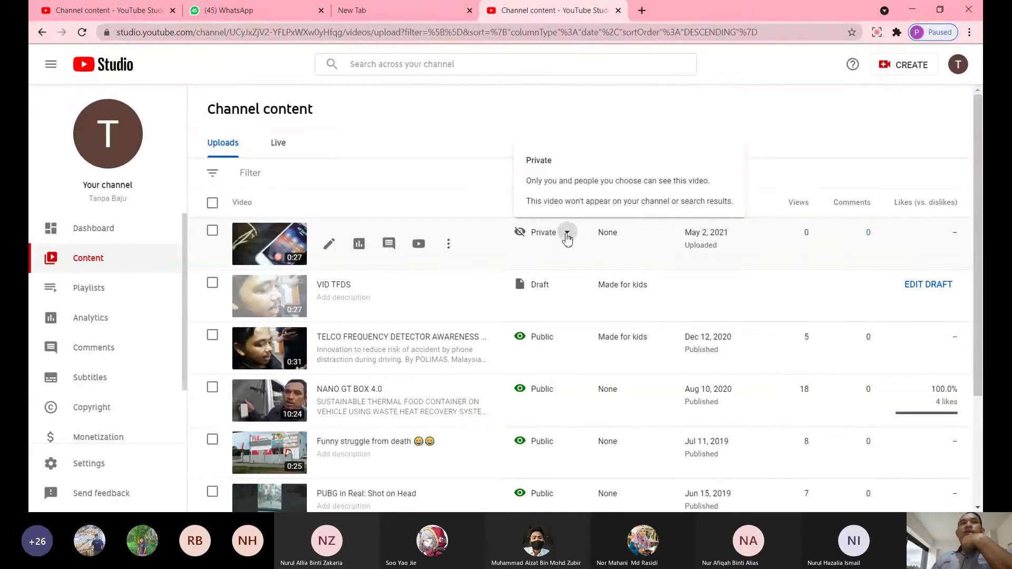
{"action": "left_click", "coordinate": [565, 234]}
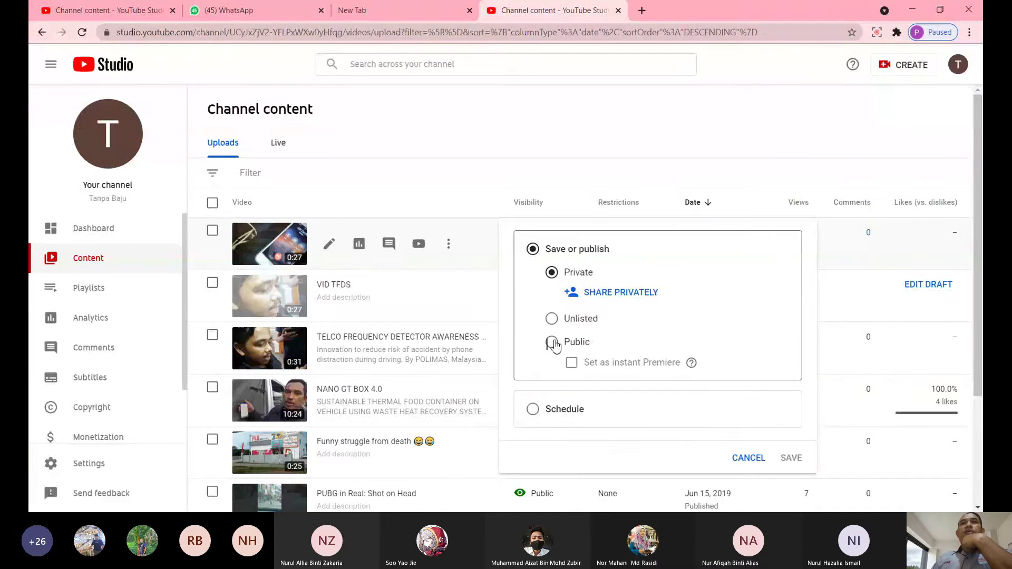
{"action": "left_click", "coordinate": [552, 342]}
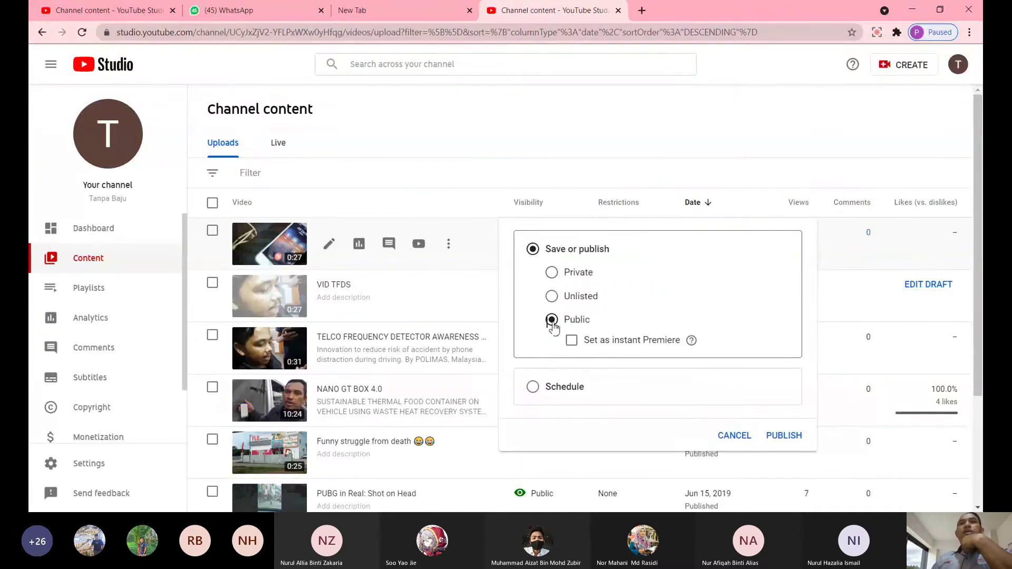
{"action": "left_click", "coordinate": [785, 436]}
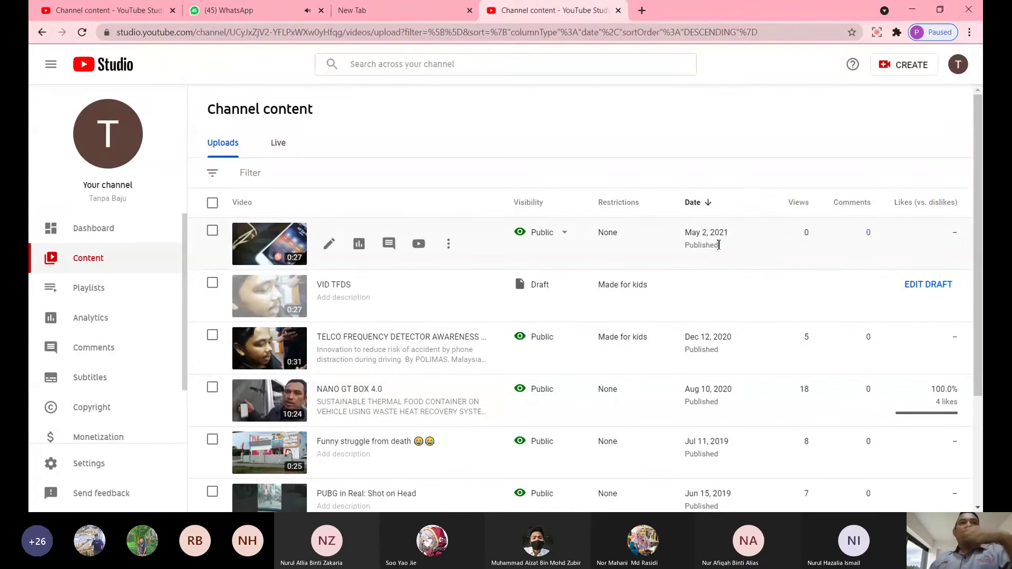
Open the published video's details, check its title, and collapse the navigation sidebar.
{"action": "left_click", "coordinate": [269, 247]}
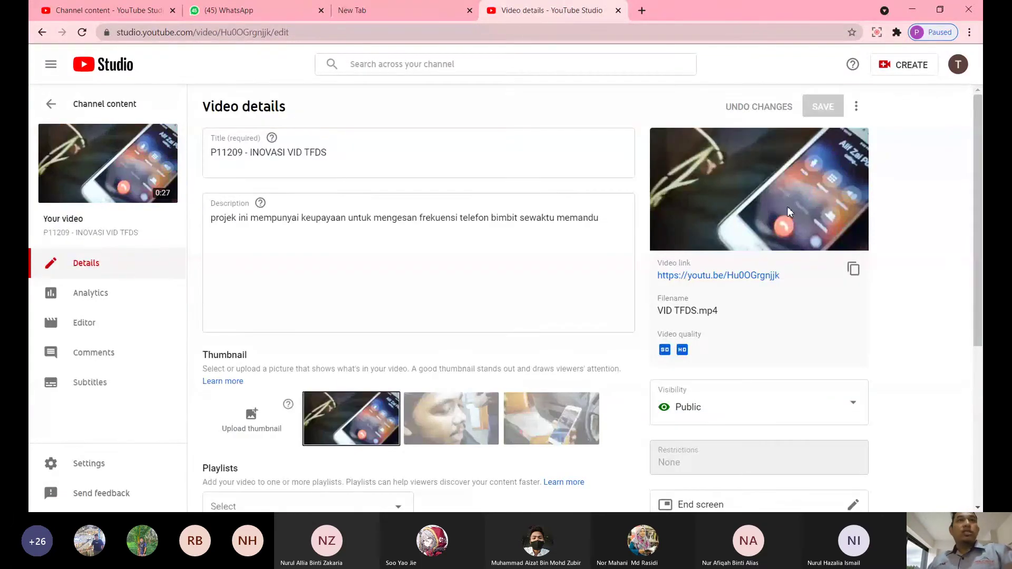
{"action": "left_click_drag", "start_coordinate": [333, 175], "coordinate": [218, 164]}
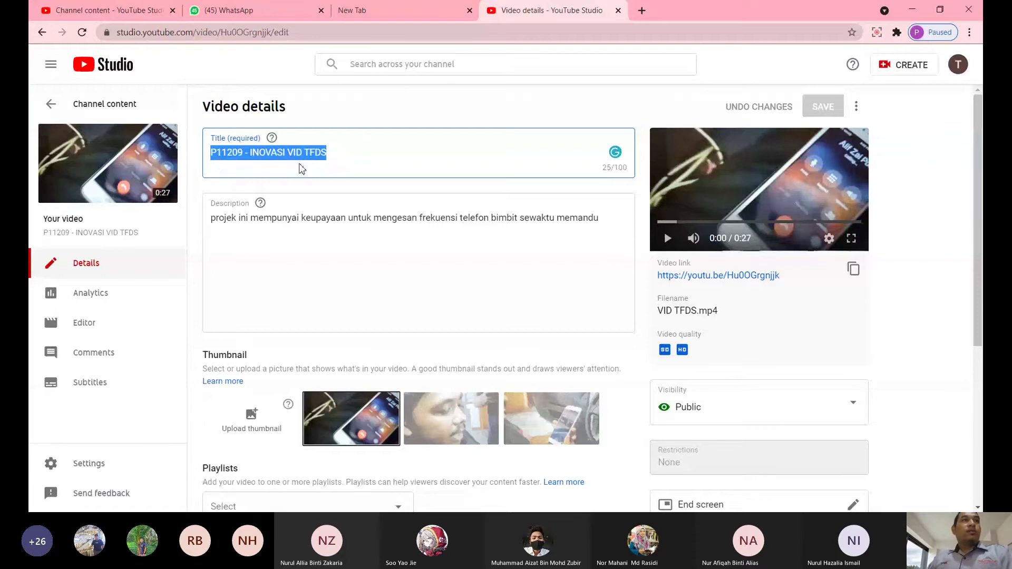
{"action": "left_click", "coordinate": [51, 63]}
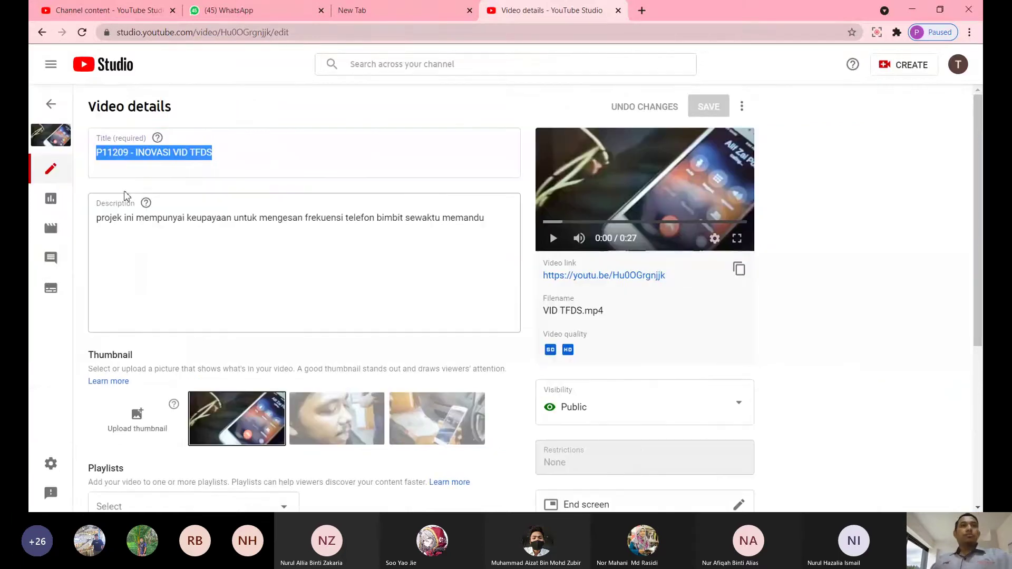